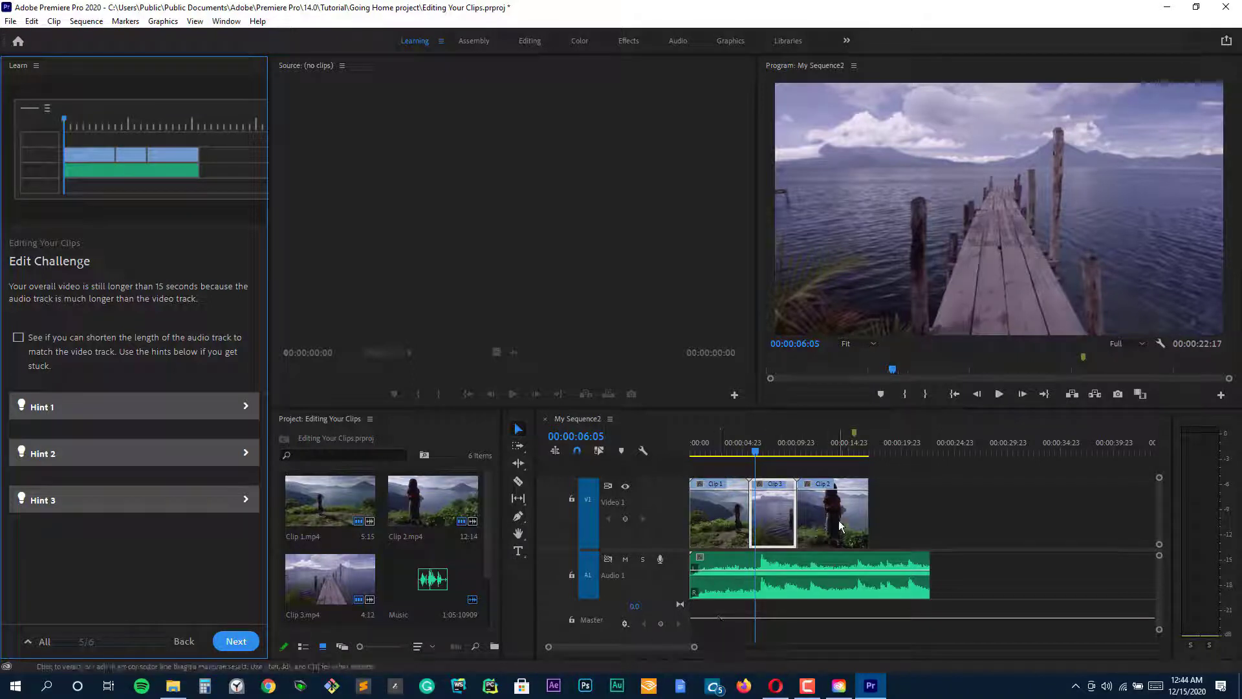
Shorten Clip 2 and trim the Audio 1 music so it ends with the video.
{"action": "left_click_drag", "start_coordinate": [866, 516], "coordinate": [850, 521]}
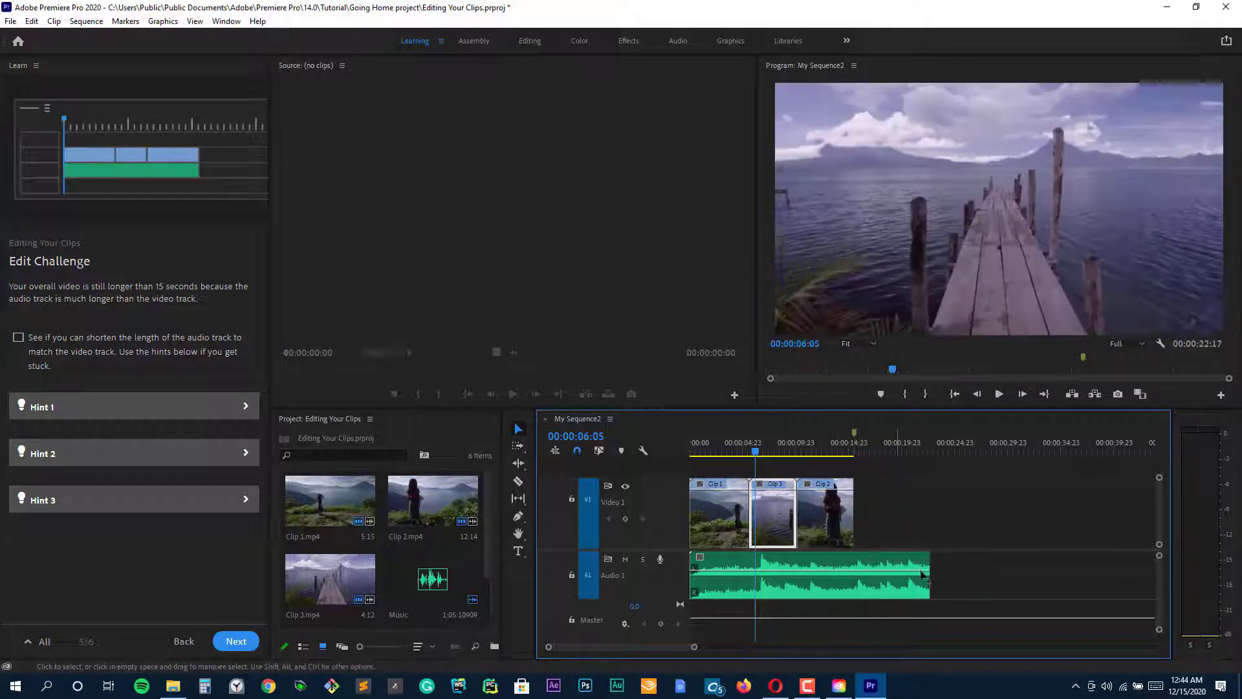
{"action": "left_click_drag", "start_coordinate": [928, 575], "coordinate": [854, 576]}
{"action": "left_click", "coordinate": [18, 337]}
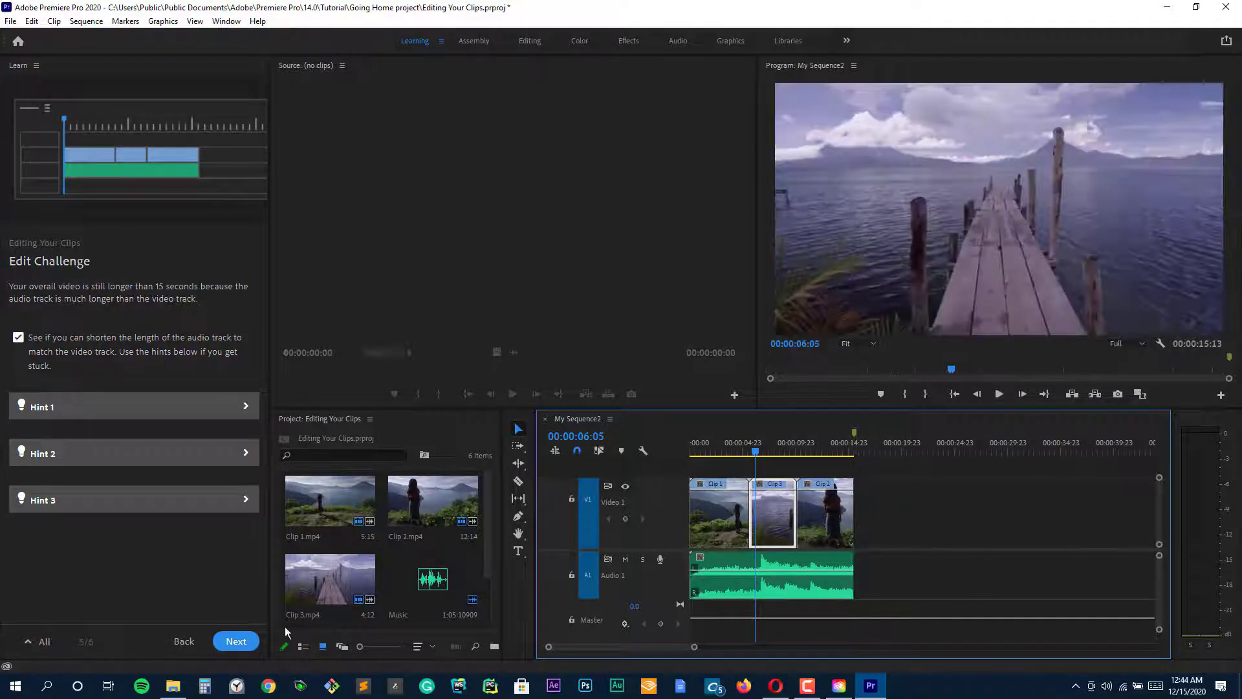
Move on to the Exporting Your Project tutorial without saving the previous project.
{"action": "left_click", "coordinate": [237, 642]}
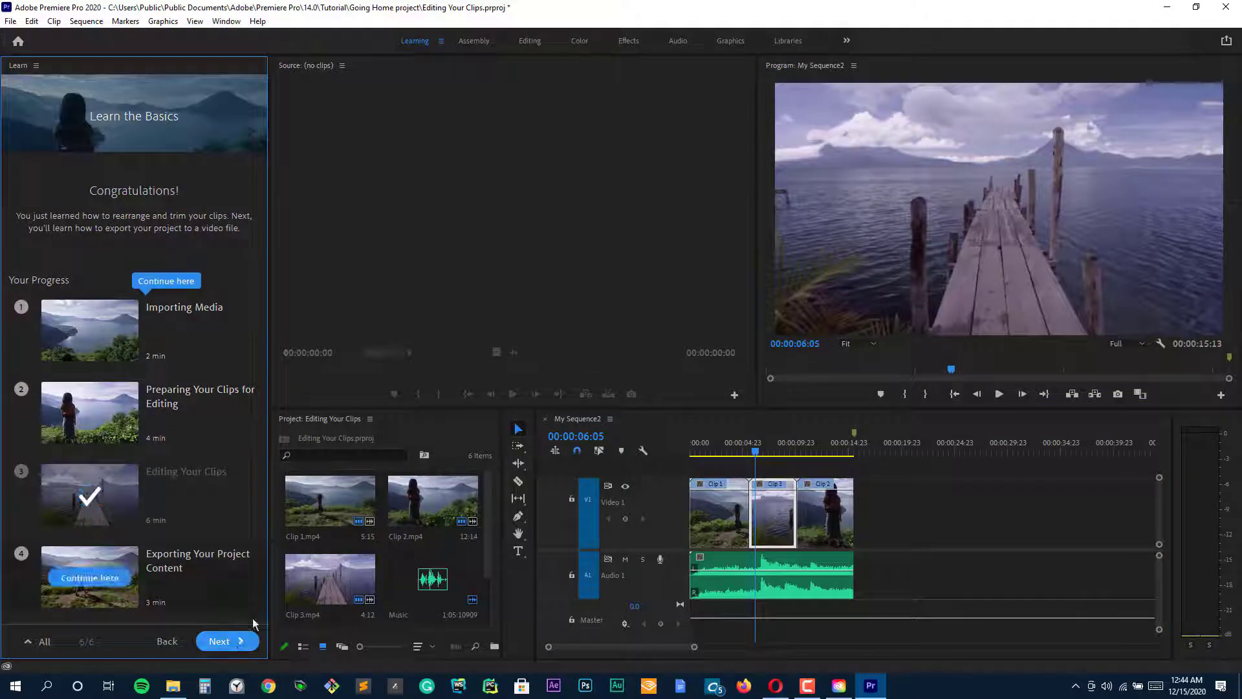
{"action": "left_click", "coordinate": [241, 641]}
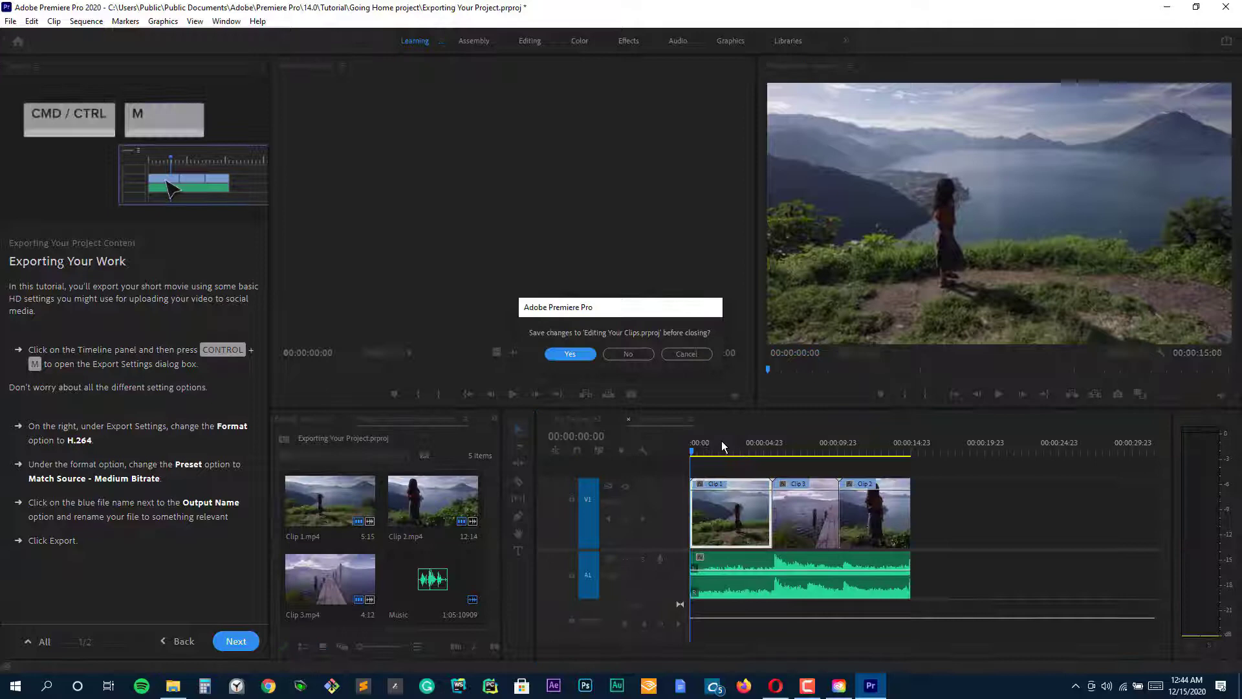
{"action": "left_click", "coordinate": [629, 354]}
{"action": "left_click_drag", "start_coordinate": [704, 443], "coordinate": [695, 445]}
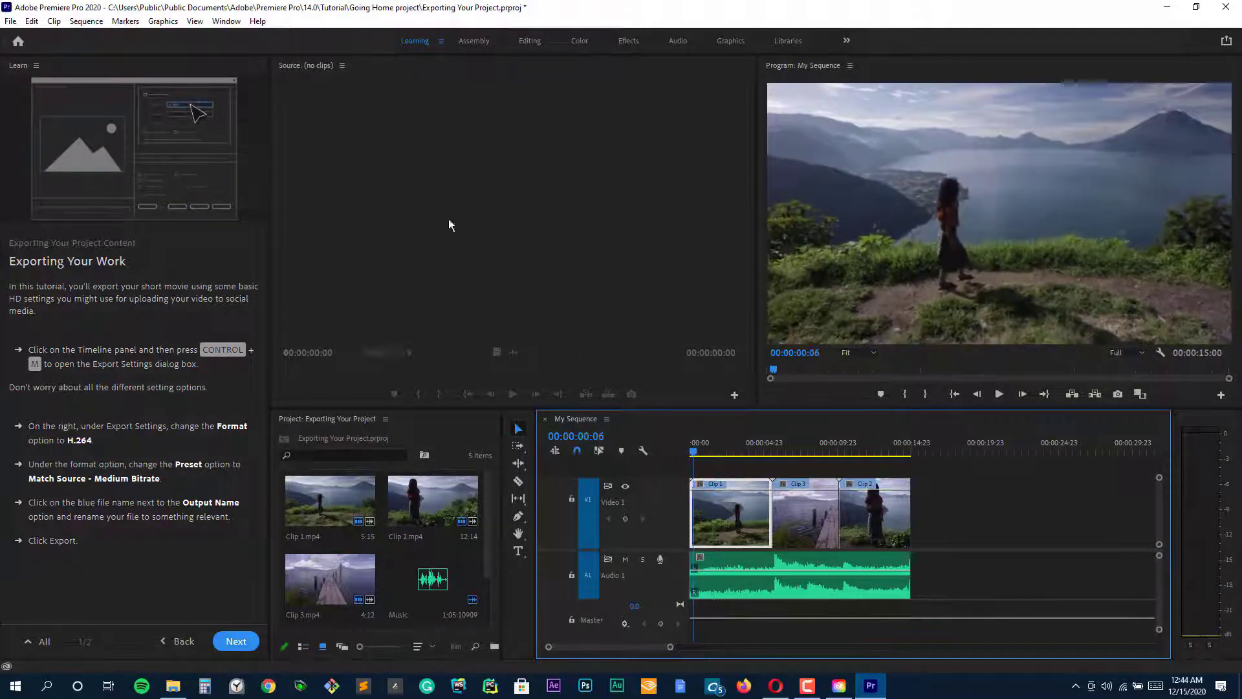
Switch to the Color workspace and nudge Clip 1's Sharpen amount slightly.
{"action": "left_click", "coordinate": [528, 43]}
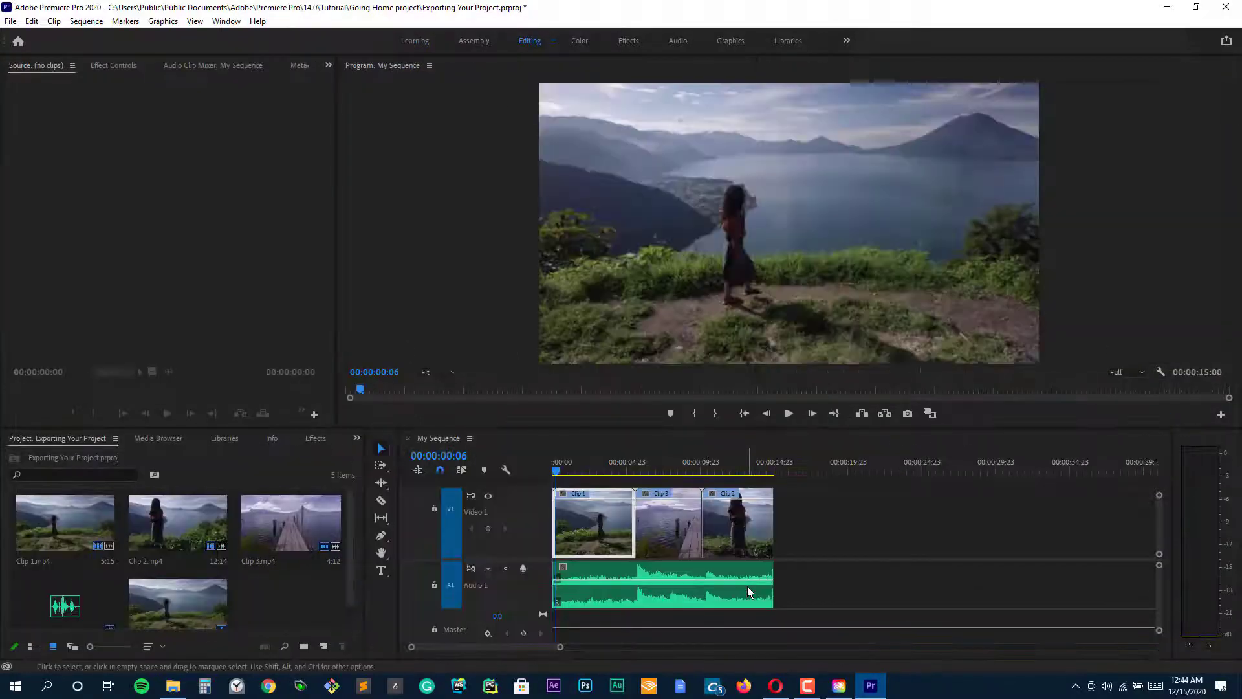
{"action": "left_click", "coordinate": [581, 42]}
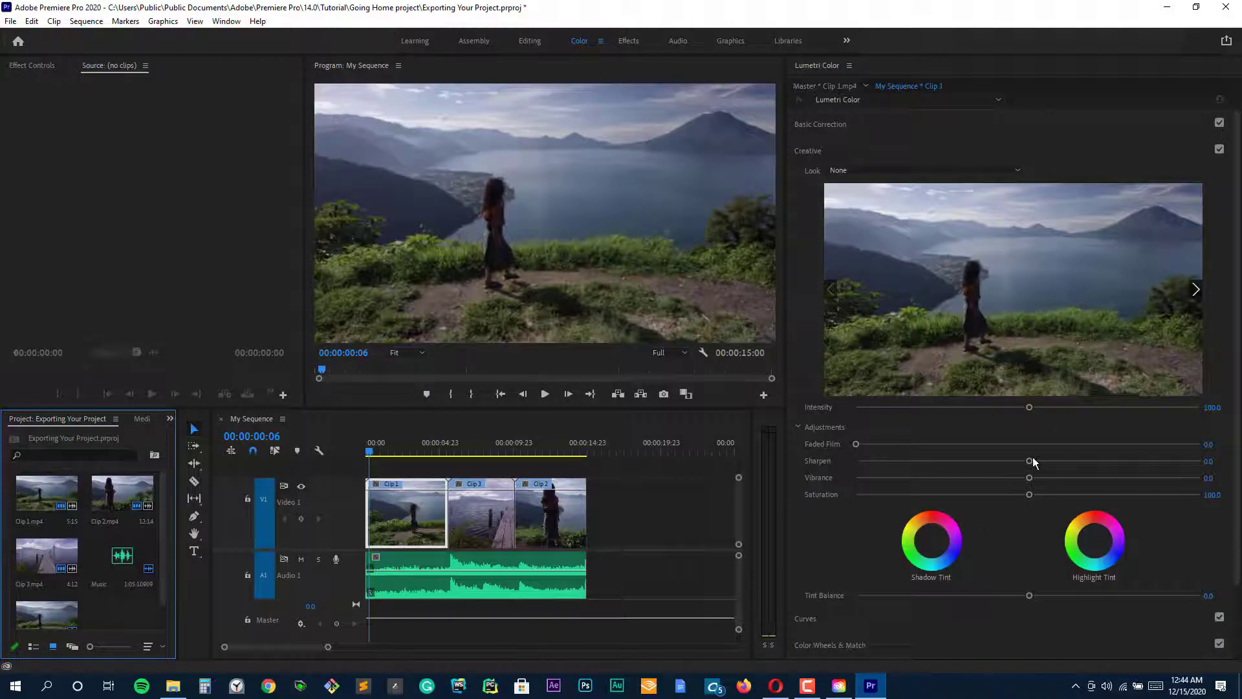
{"action": "left_click_drag", "start_coordinate": [1034, 460], "coordinate": [1047, 464]}
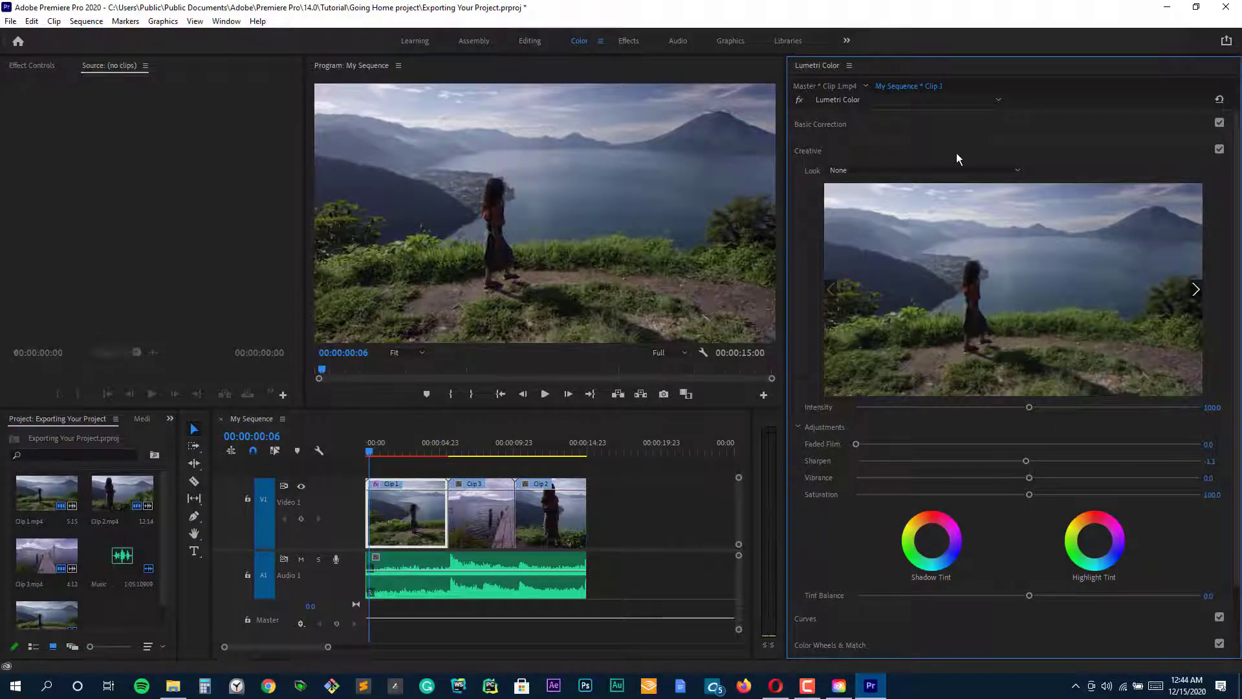
In Basic Correction, cool Clip 1 to Temperature -91.4 and shift Tint negative.
{"action": "left_click", "coordinate": [1199, 129]}
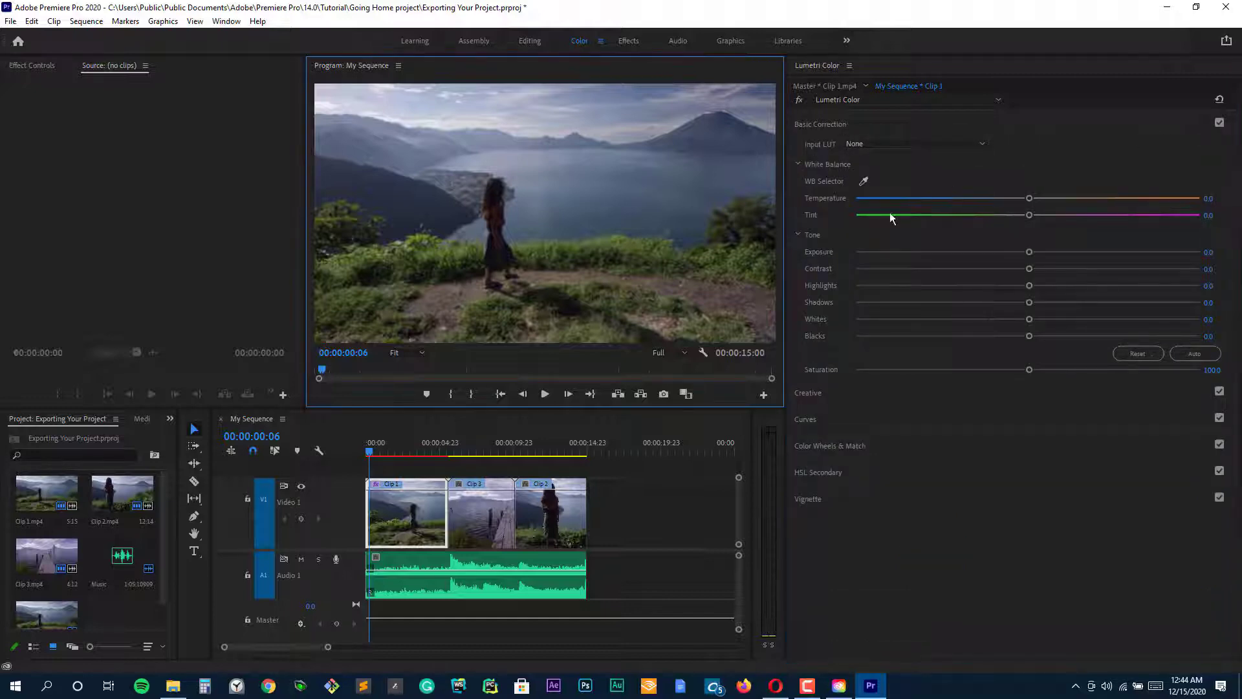
{"action": "left_click_drag", "start_coordinate": [1030, 198], "coordinate": [1106, 206]}
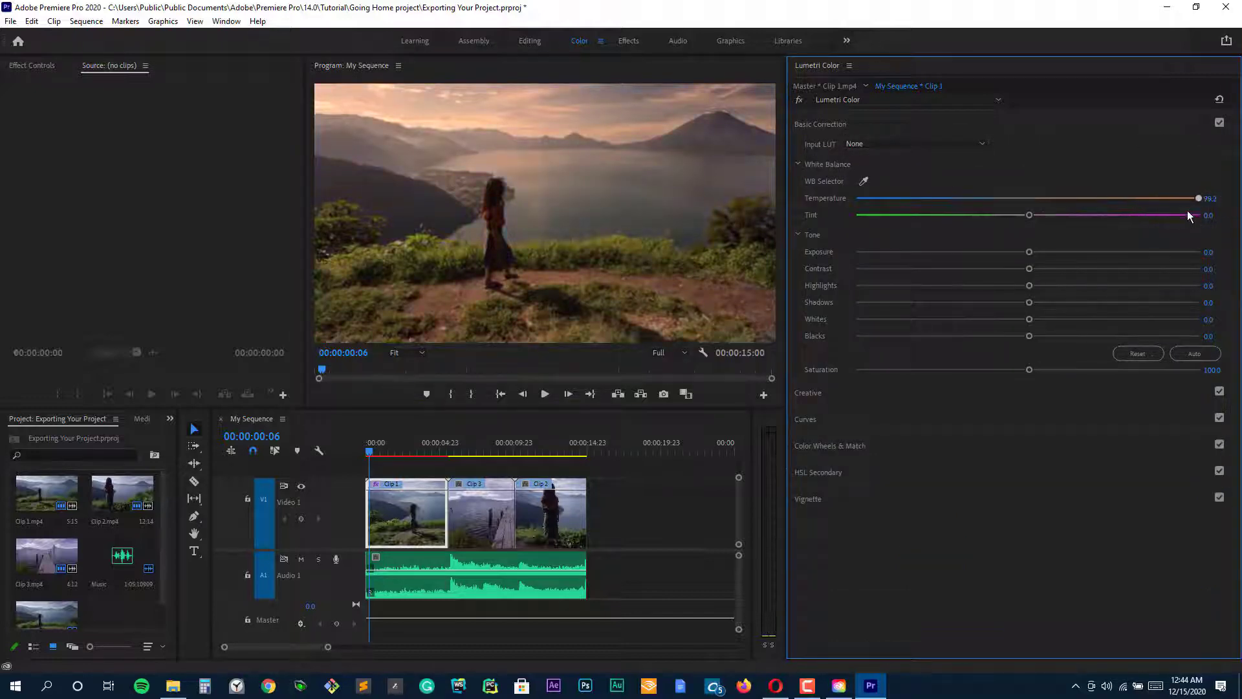
{"action": "left_click_drag", "start_coordinate": [851, 198], "coordinate": [871, 198]}
{"action": "left_click", "coordinate": [906, 215]}
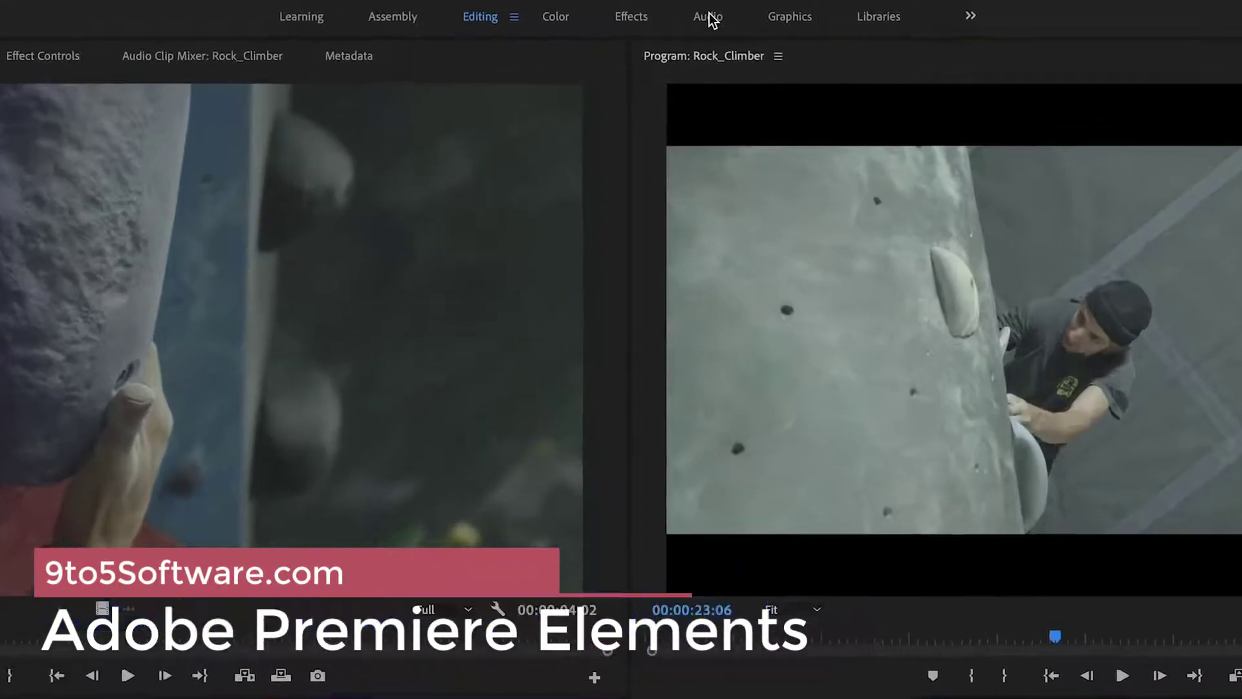
Switch the Rock_Climber project to the Audio workspace to show Essential Sound.
{"action": "left_click", "coordinate": [708, 17]}
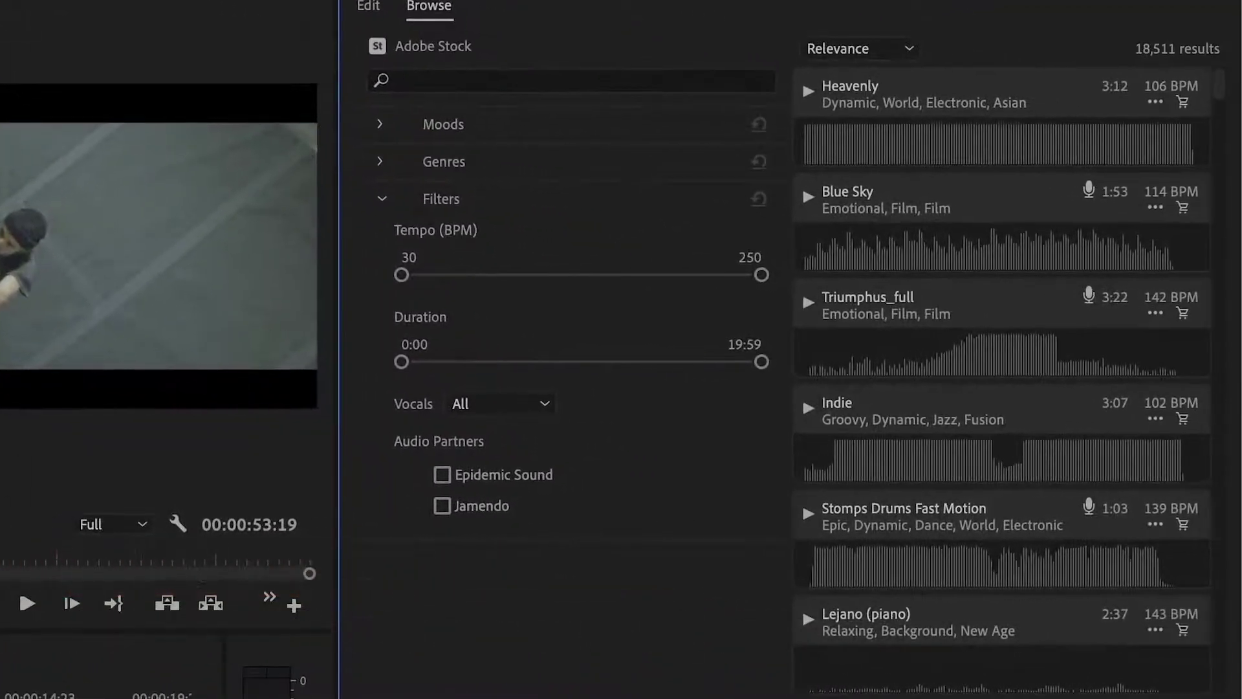
Expand the Moods and Acoustic genre filters, set tempo minimum 69 BPM and duration at least 3:24.
{"action": "left_click", "coordinate": [447, 117]}
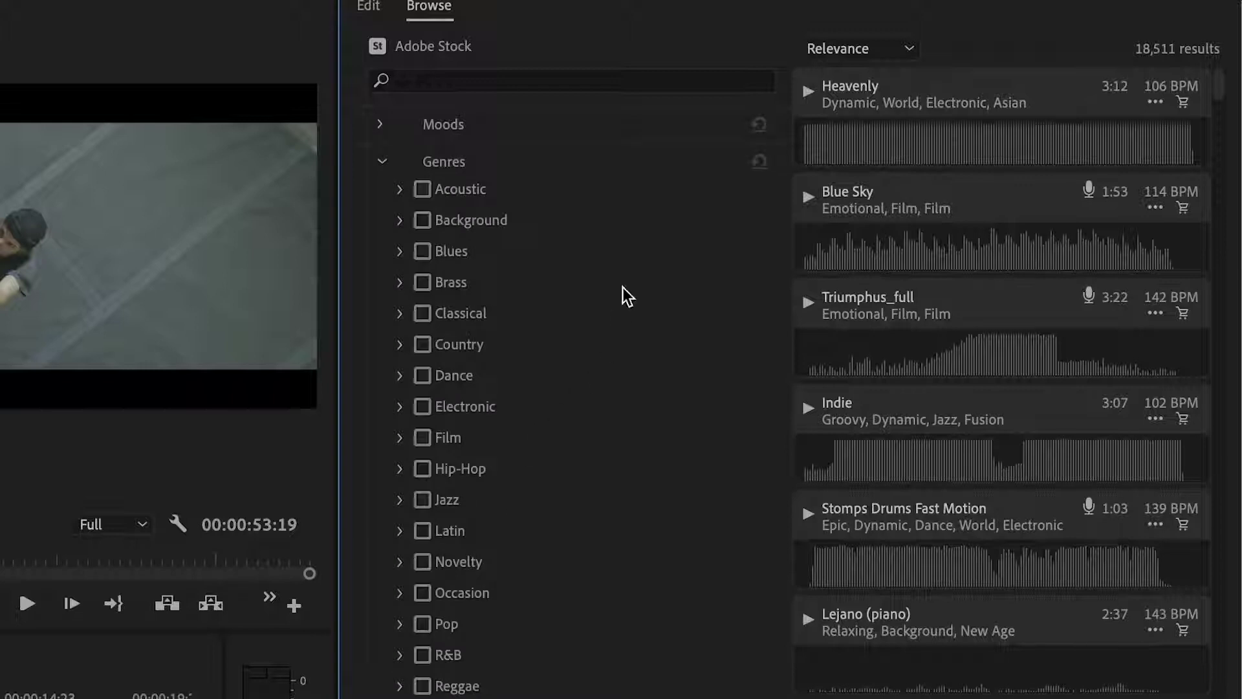
{"action": "left_click", "coordinate": [400, 189]}
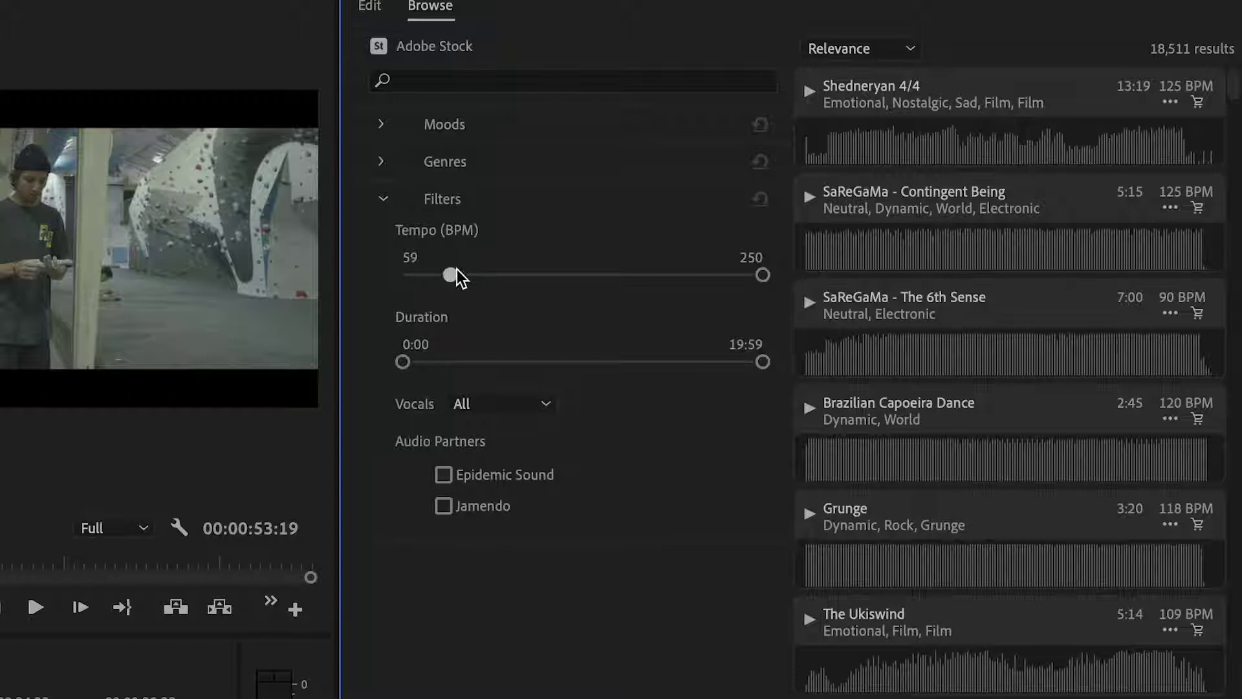
{"action": "left_click_drag", "start_coordinate": [457, 272], "coordinate": [469, 275]}
{"action": "left_click_drag", "start_coordinate": [408, 364], "coordinate": [470, 367]}
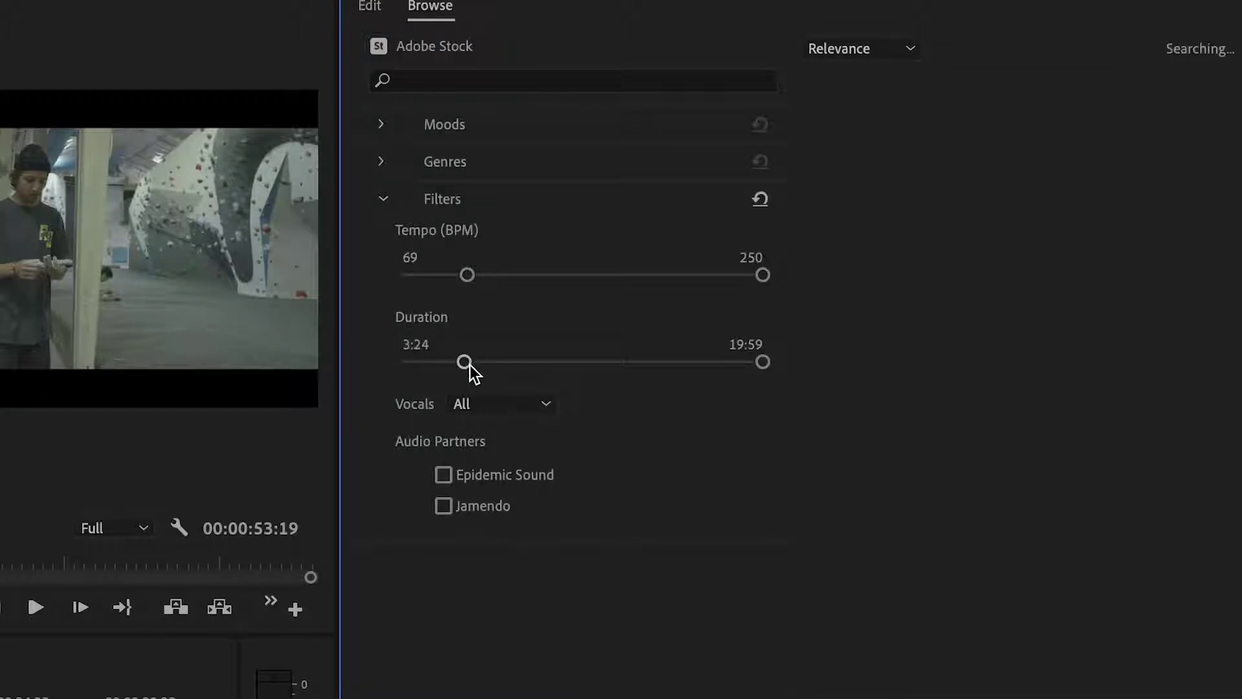
Limit results to tracks with vocals and search the stock music for Happy.
{"action": "left_click", "coordinate": [487, 406]}
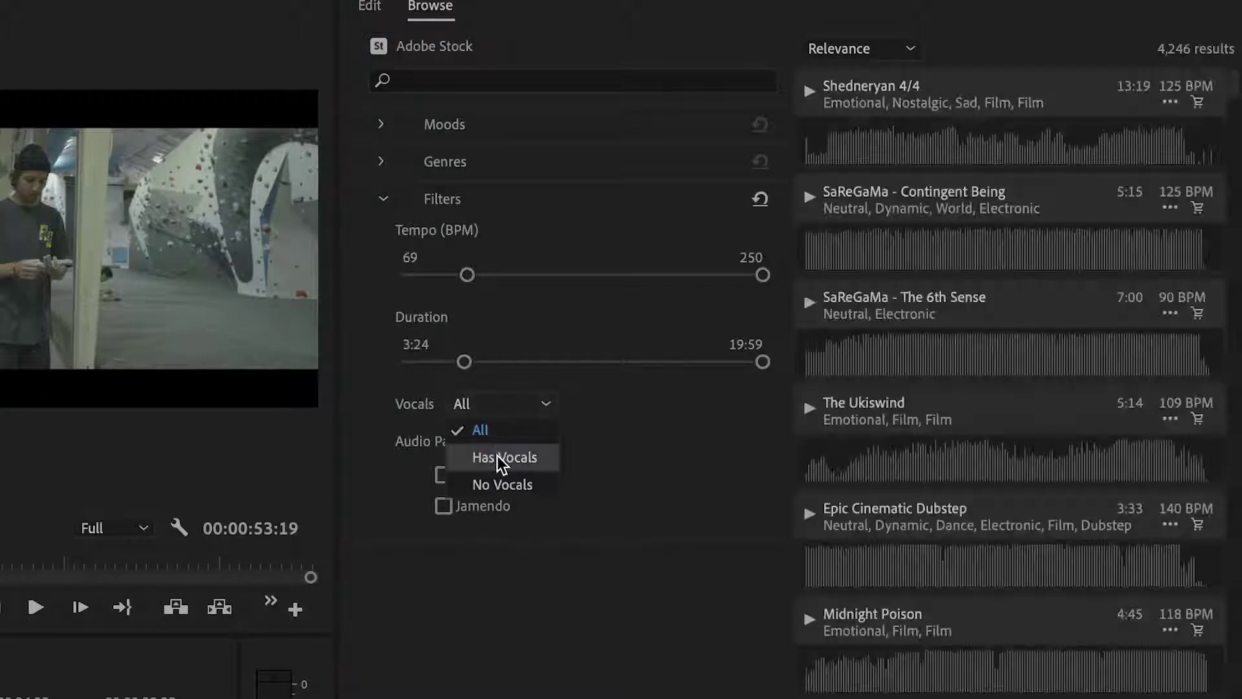
{"action": "left_click", "coordinate": [498, 456]}
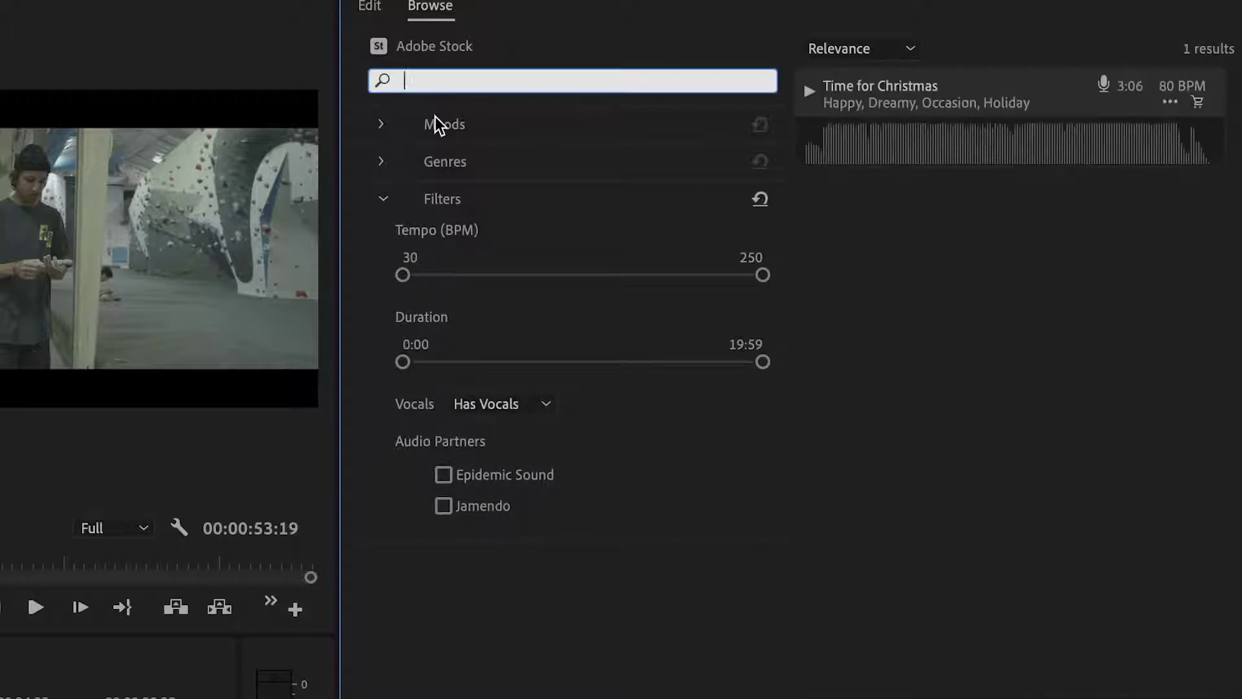
{"action": "type", "text": "appy"}
{"action": "key", "text": "Return"}
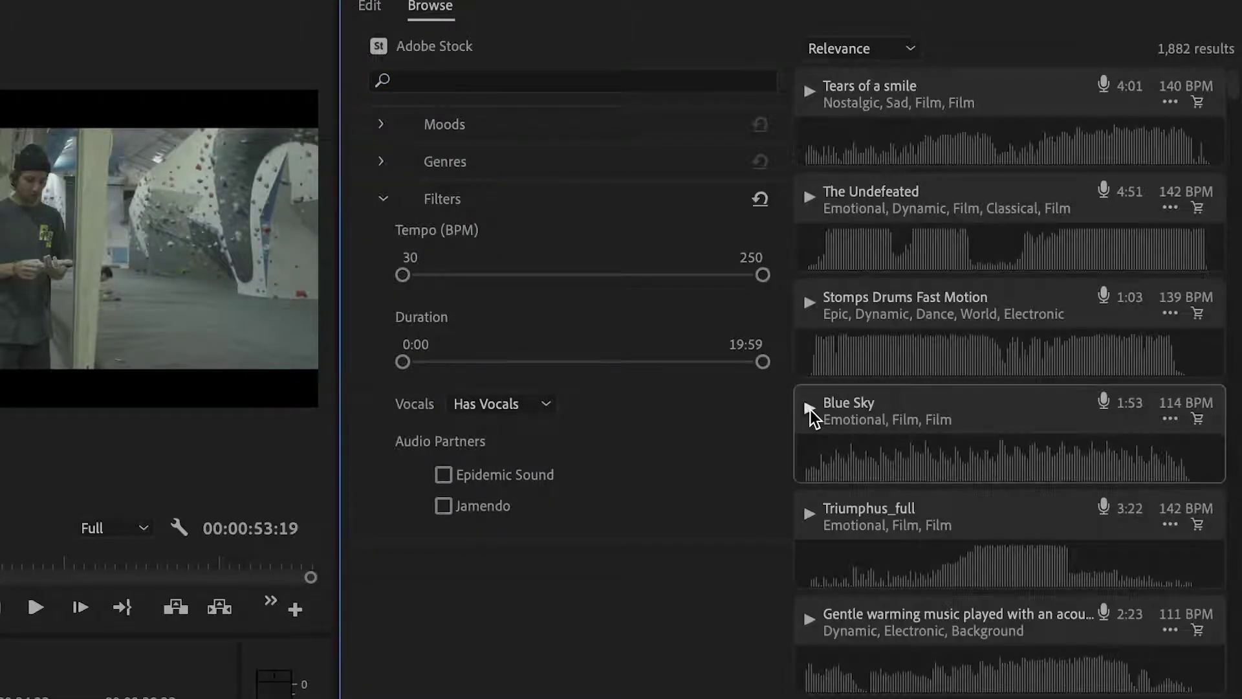
Preview the Blue Sky and Tears of a smile tracks, then stop playback.
{"action": "left_click", "coordinate": [811, 409]}
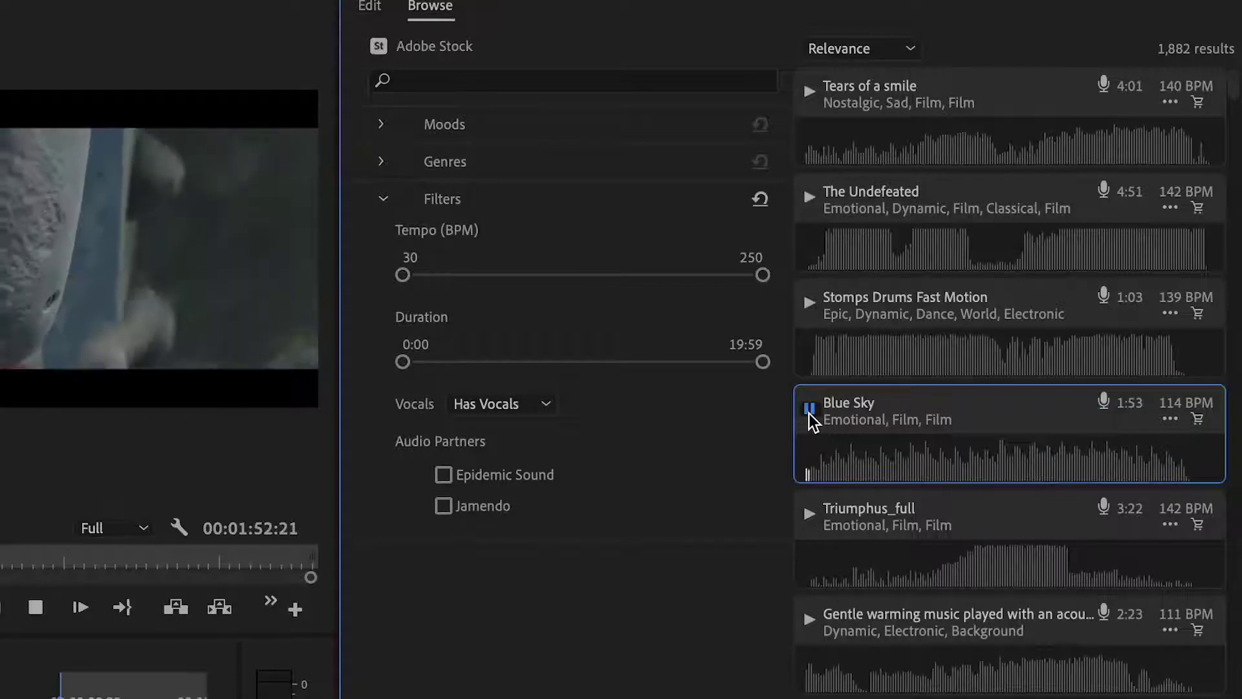
{"action": "left_click", "coordinate": [892, 464]}
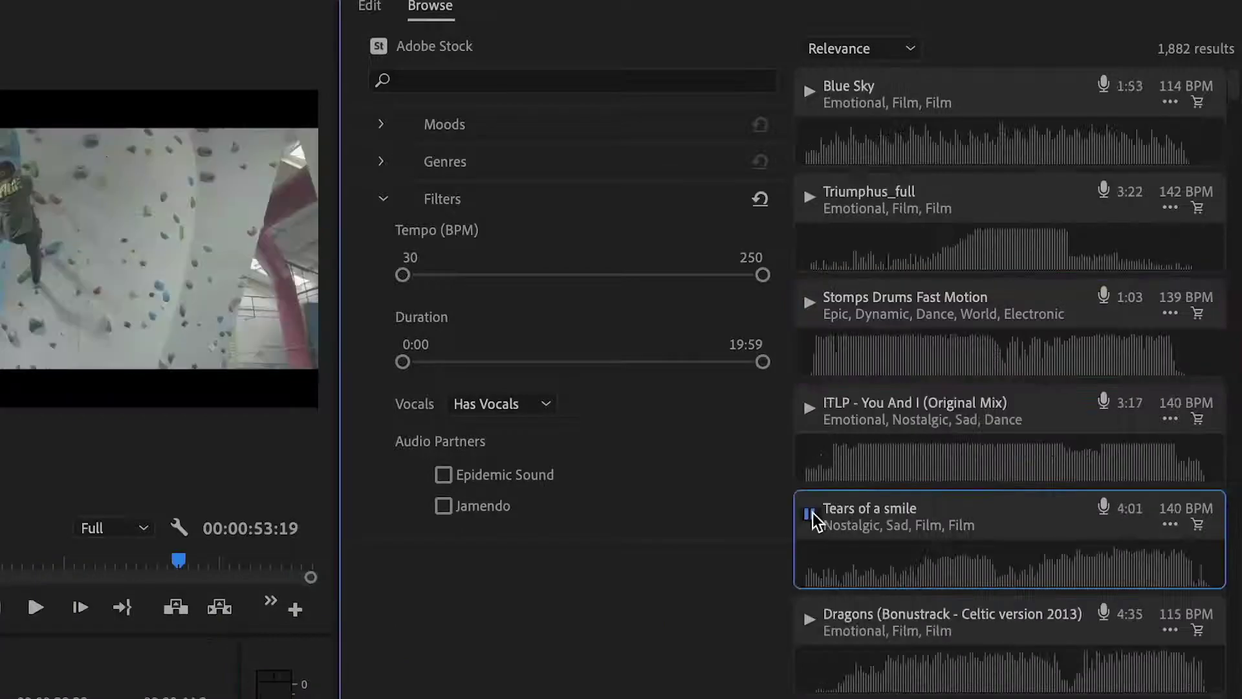
{"action": "left_click", "coordinate": [818, 511]}
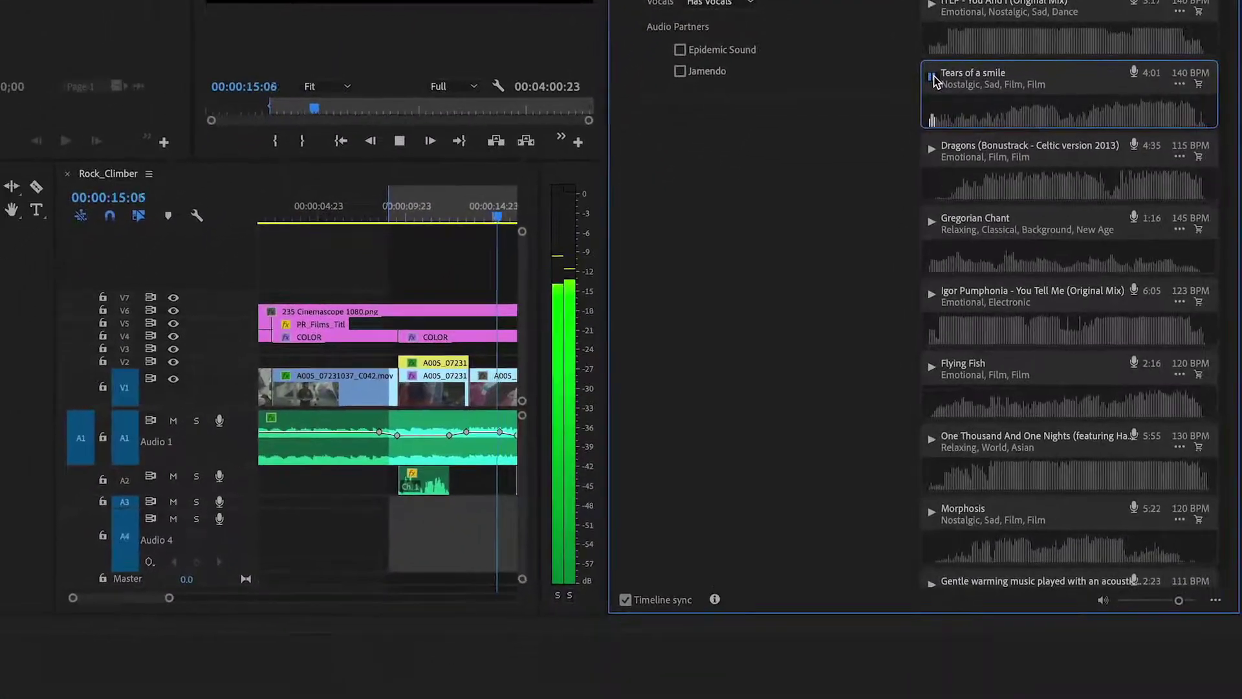
{"action": "left_click", "coordinate": [925, 102]}
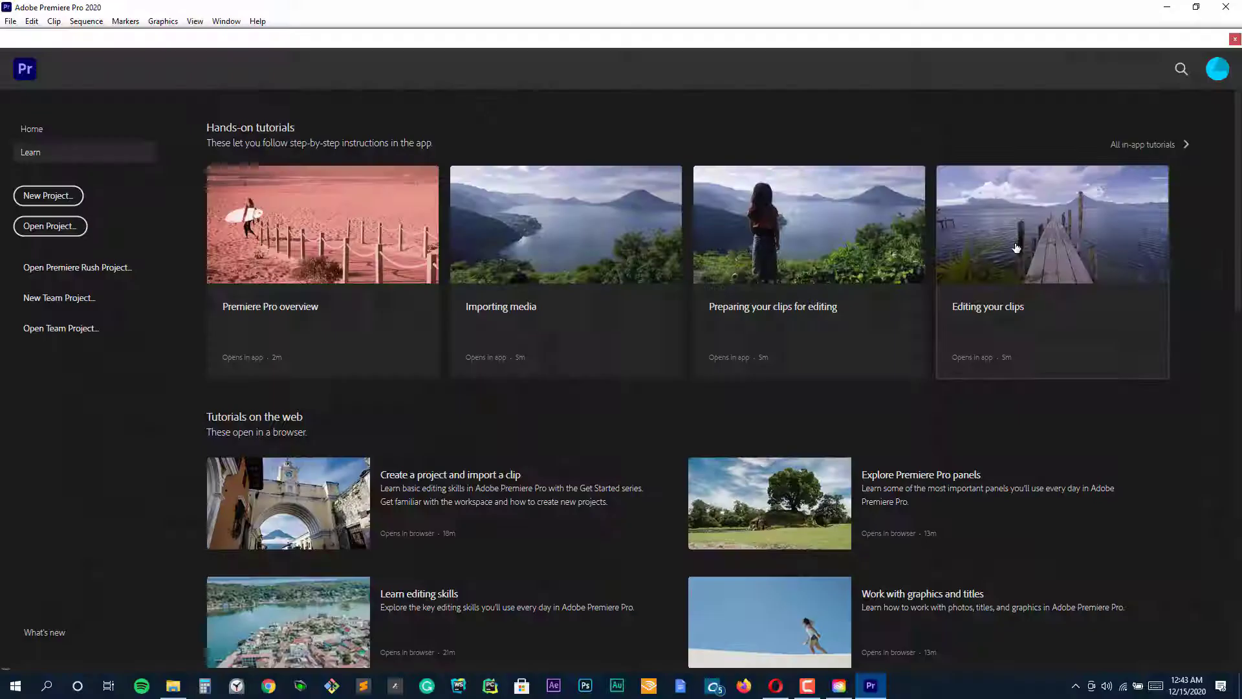
Open the Editing your clips tutorial card from the Learn page.
{"action": "left_click", "coordinate": [1017, 249]}
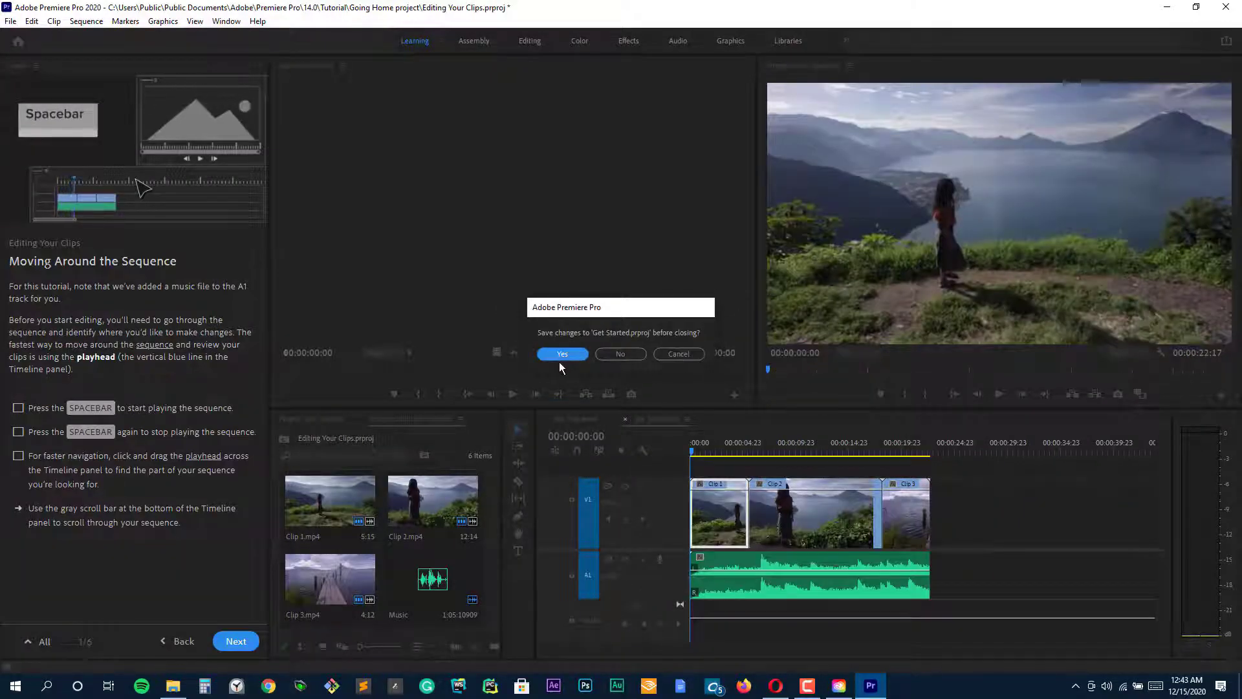
Discard Get Started changes and play the sequence through into Clip 2.
{"action": "left_click", "coordinate": [639, 354]}
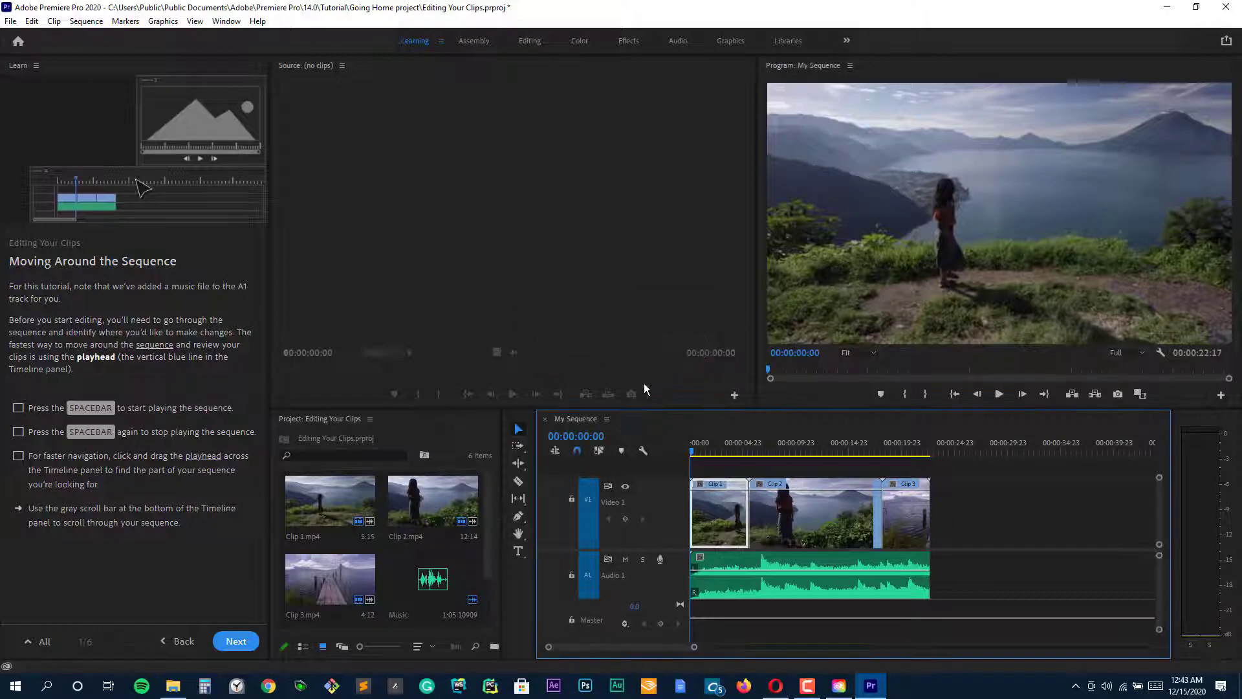
{"action": "key", "text": "space"}
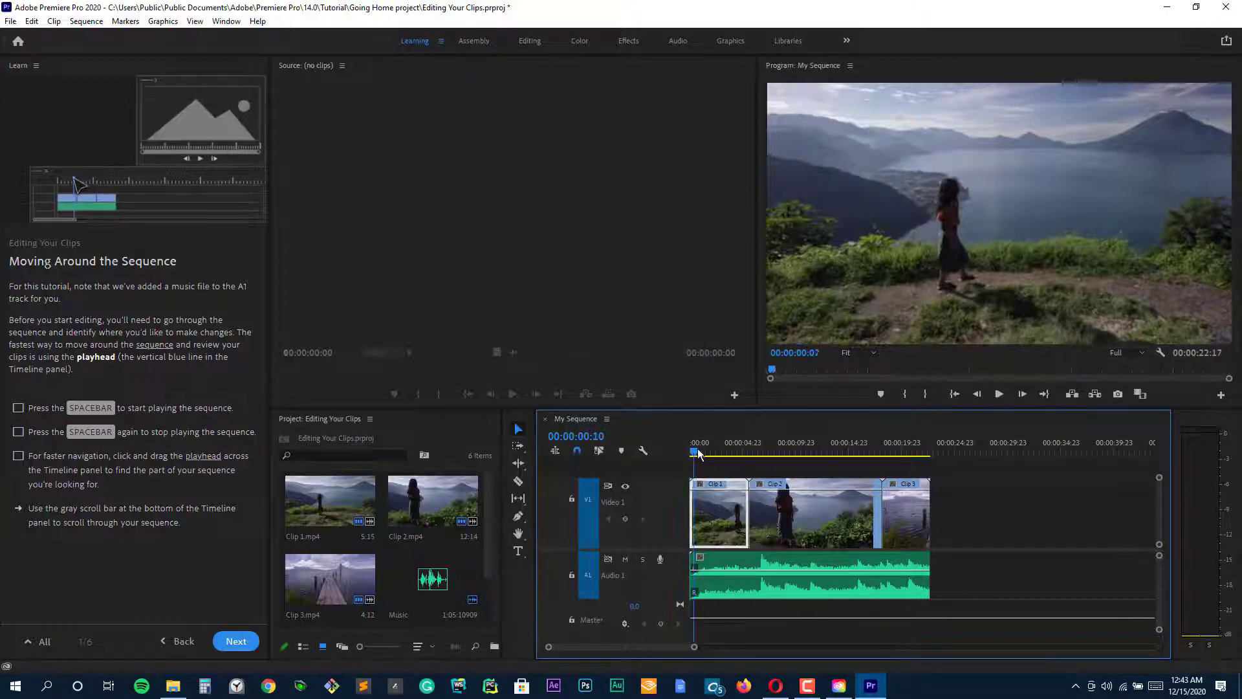
{"action": "left_click_drag", "start_coordinate": [710, 451], "coordinate": [946, 453]}
Ctrl-drag Clip 3 ahead of Clip 2 so the order is Clip 1, Clip 3, Clip 2.
{"action": "left_click", "coordinate": [242, 646]}
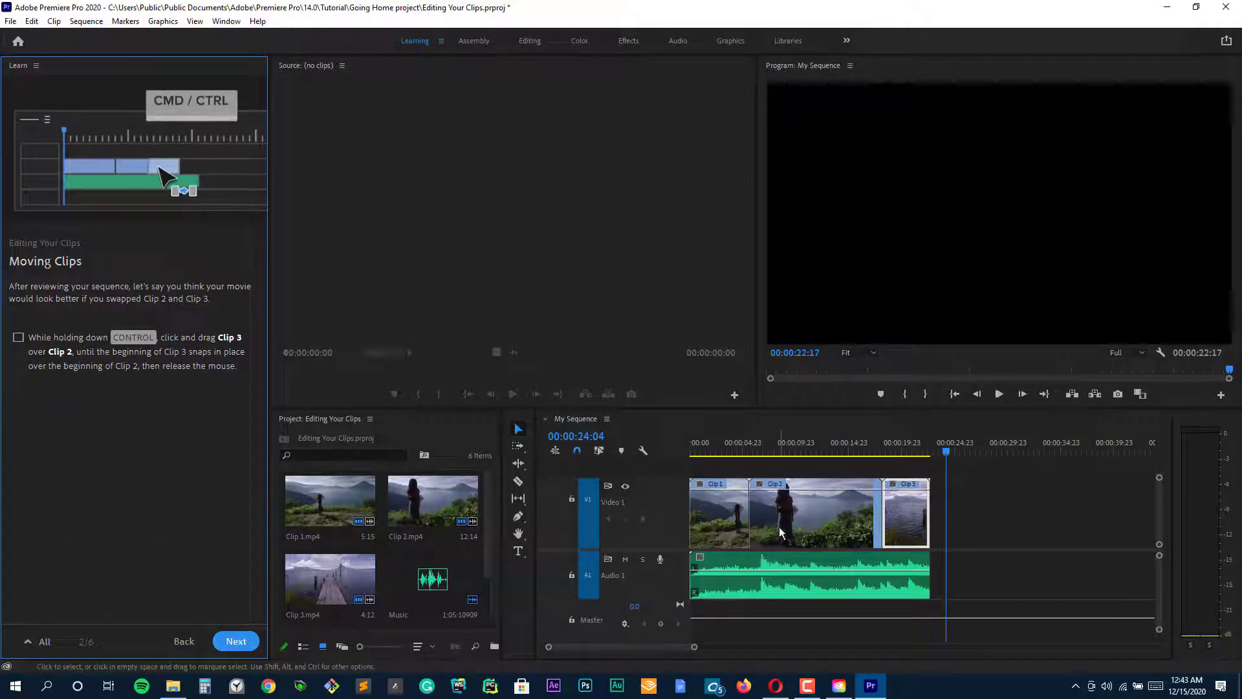
{"action": "left_click_drag", "start_coordinate": [898, 526], "coordinate": [775, 527]}
{"action": "left_click_drag", "start_coordinate": [768, 455], "coordinate": [887, 457]}
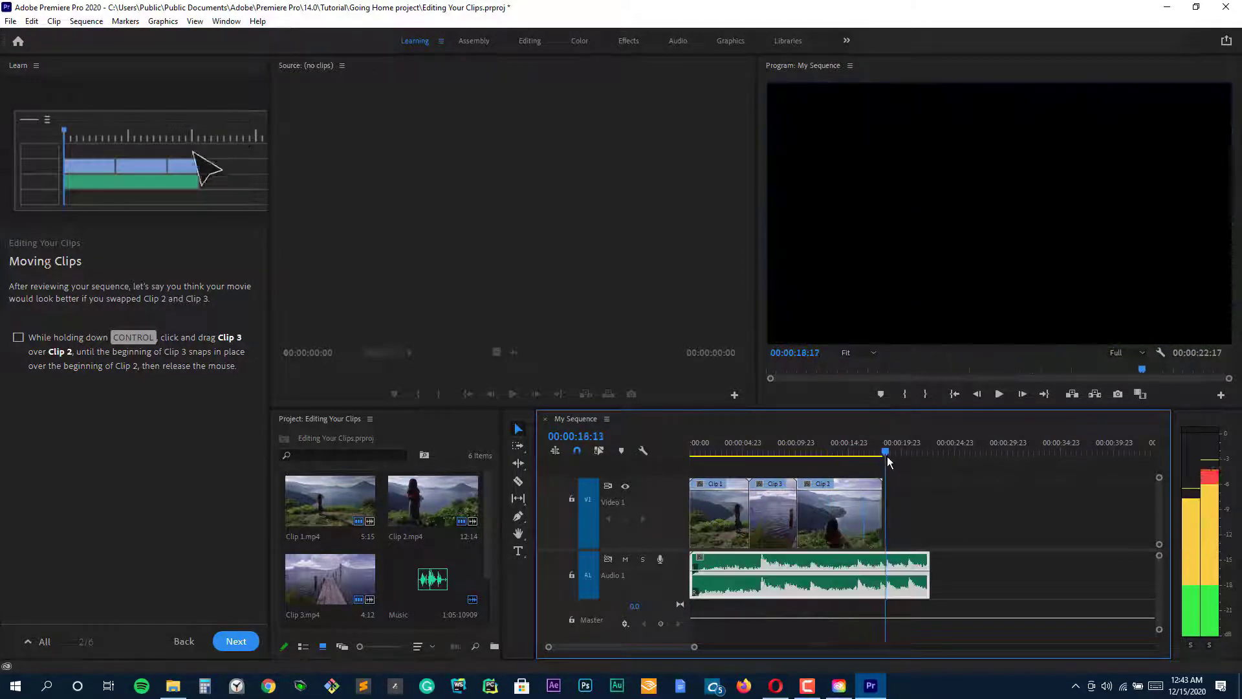
In the Trimming Clips step, trim Clip 2's end back to the playhead.
{"action": "left_click", "coordinate": [237, 642]}
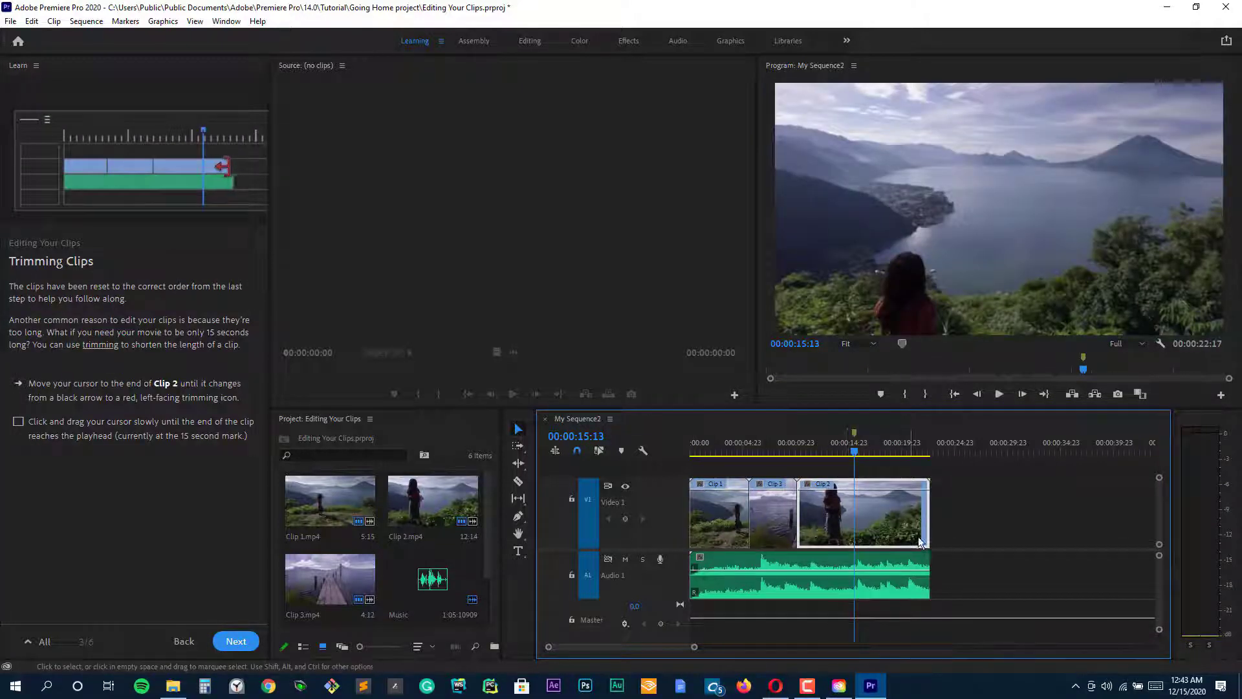
{"action": "left_click_drag", "start_coordinate": [922, 542], "coordinate": [868, 541]}
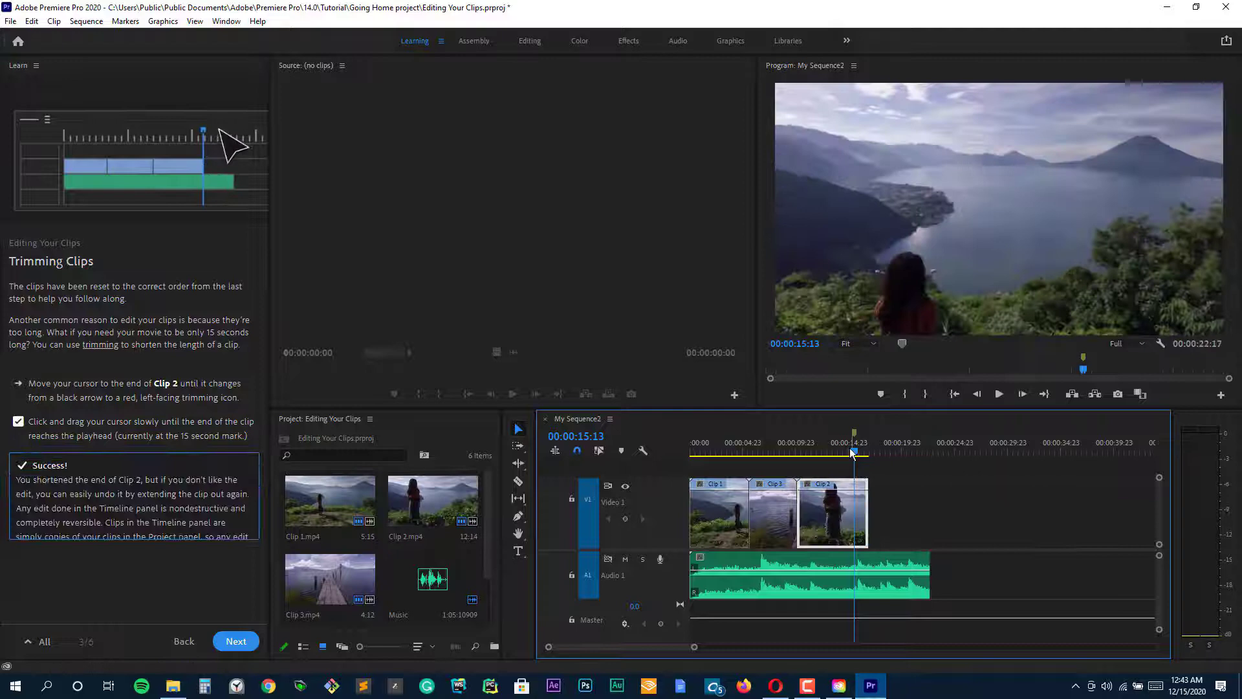
{"action": "left_click_drag", "start_coordinate": [853, 453], "coordinate": [755, 453]}
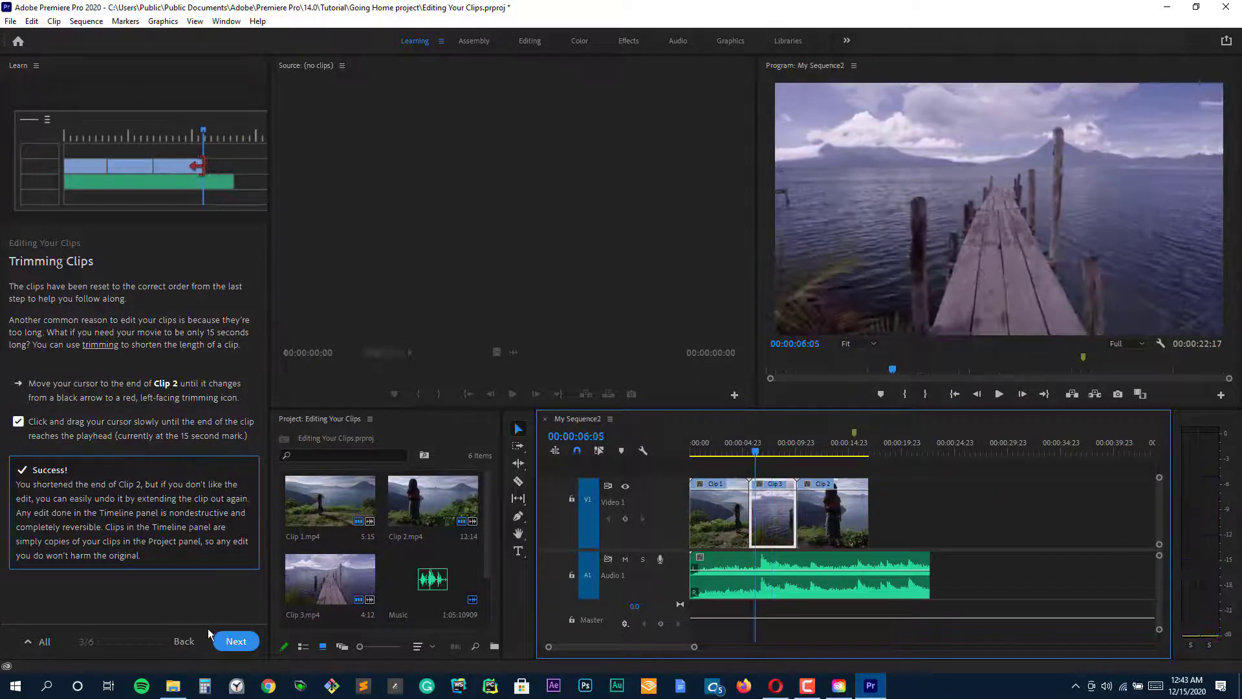
Complete the edit challenge: shorten Clip 2 and cut the music to end with the video.
{"action": "left_click", "coordinate": [232, 641]}
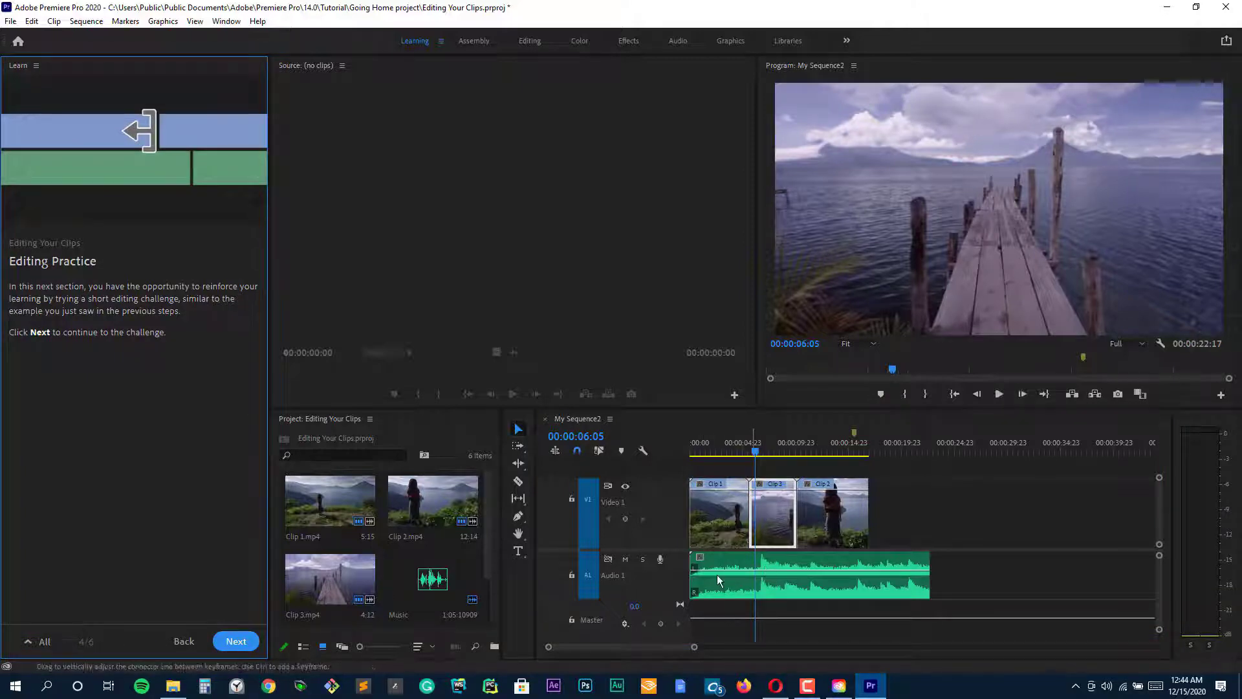
{"action": "left_click", "coordinate": [235, 642]}
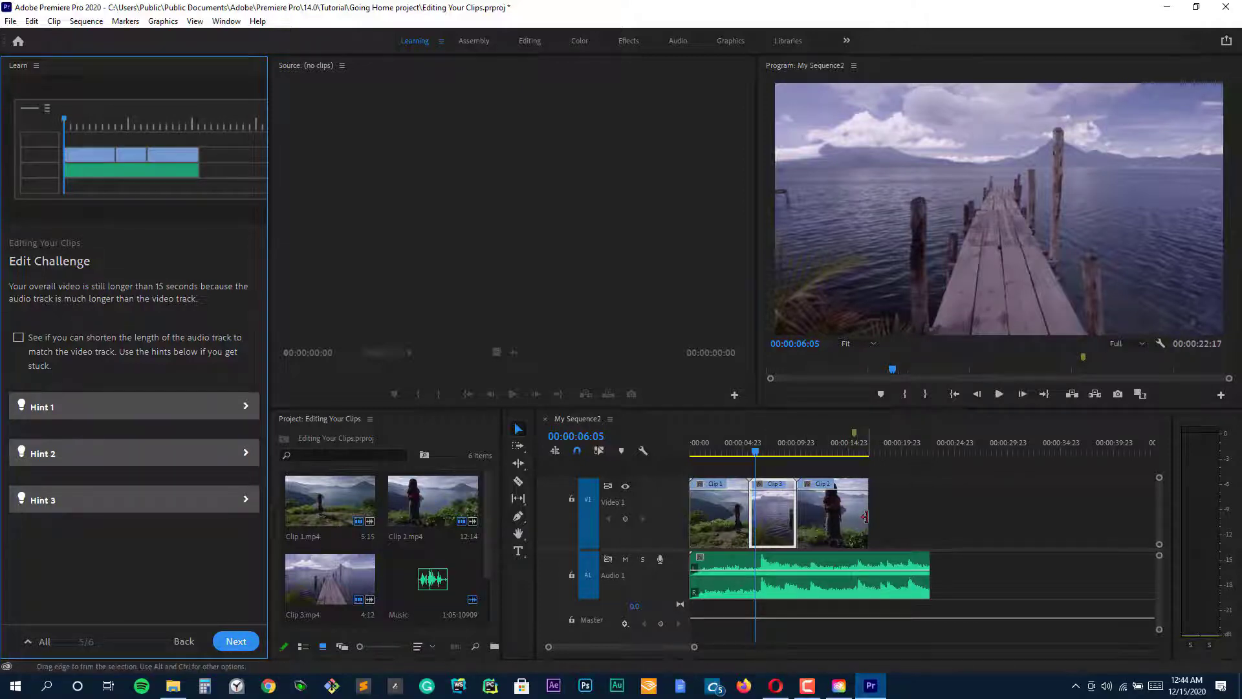
{"action": "left_click_drag", "start_coordinate": [865, 516], "coordinate": [850, 519]}
{"action": "left_click_drag", "start_coordinate": [928, 575], "coordinate": [854, 576]}
{"action": "left_click", "coordinate": [237, 642]}
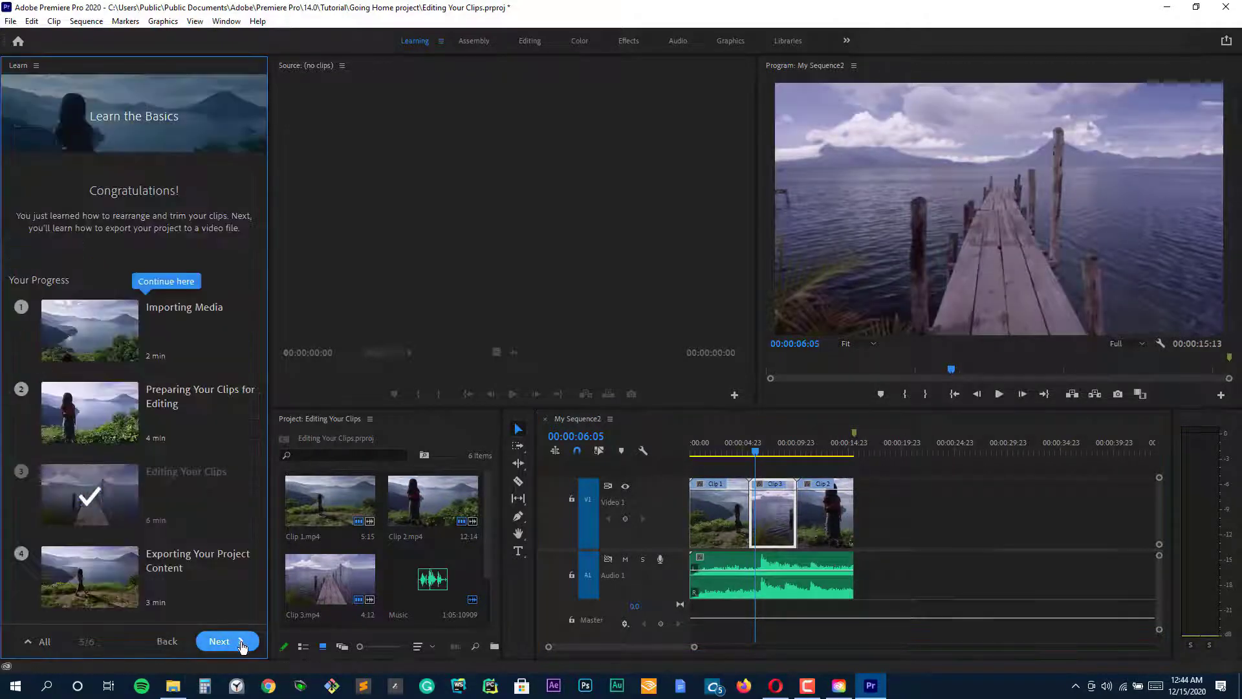
Go to the exporting lesson without saving and return the playhead to the sequence start.
{"action": "left_click", "coordinate": [251, 642]}
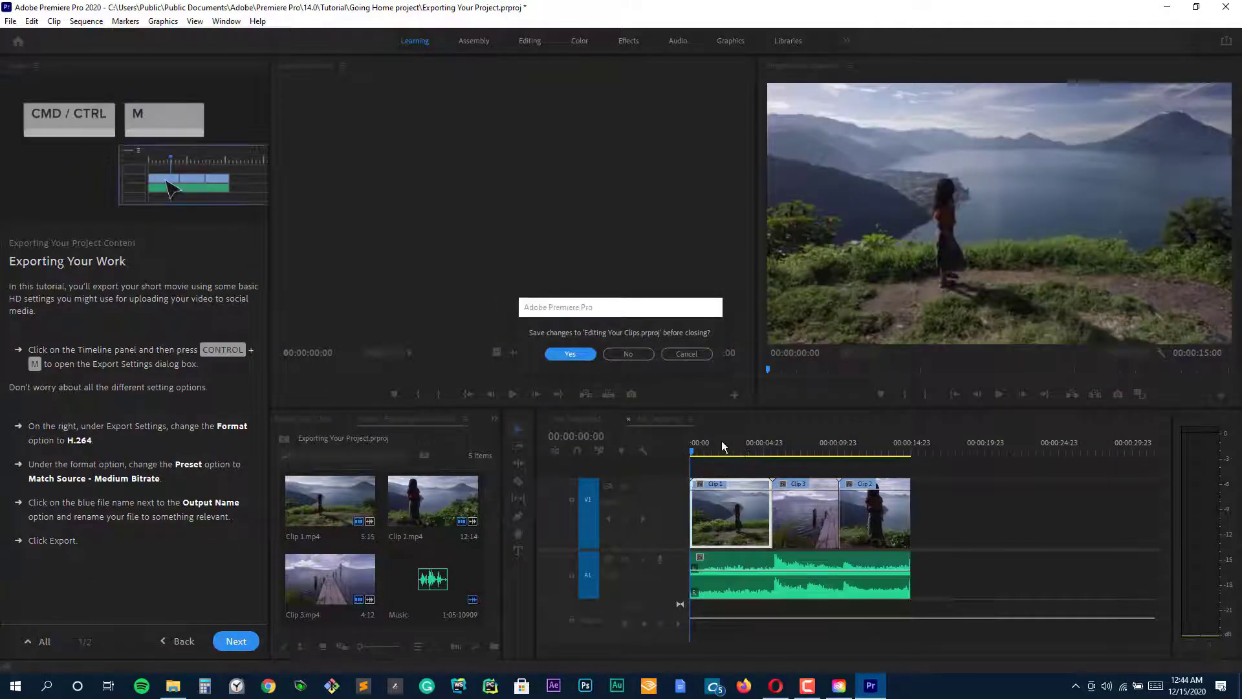
{"action": "left_click", "coordinate": [637, 356]}
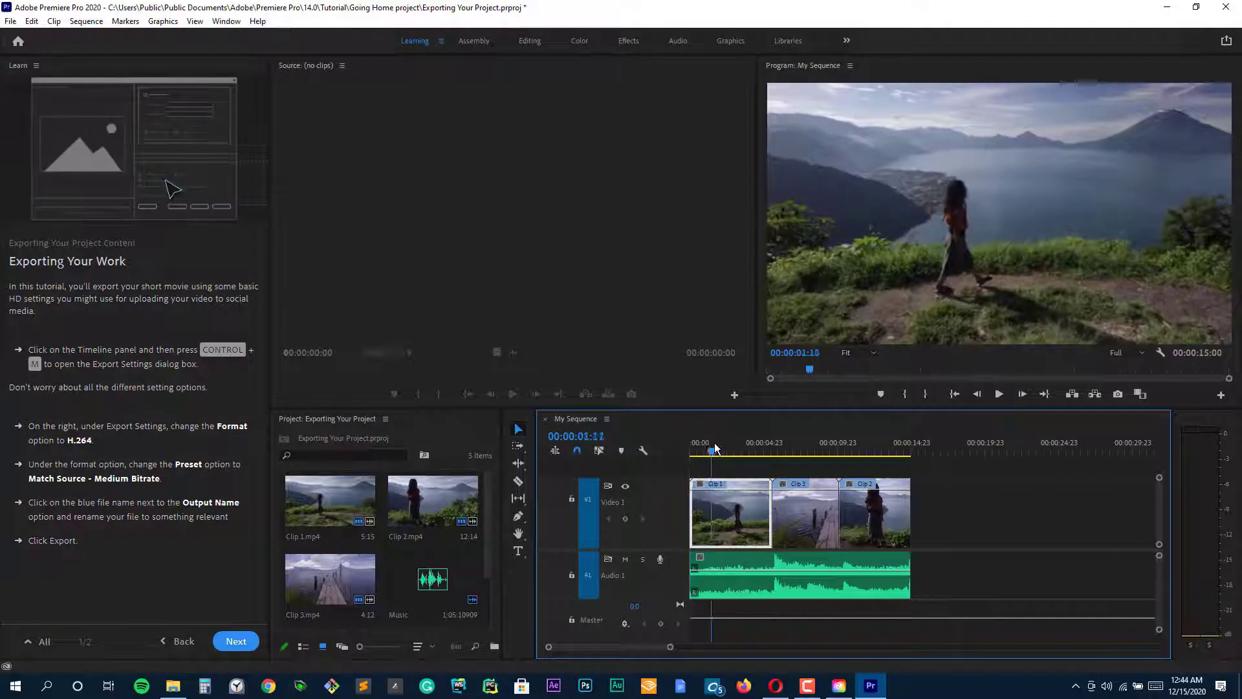
{"action": "left_click", "coordinate": [697, 448]}
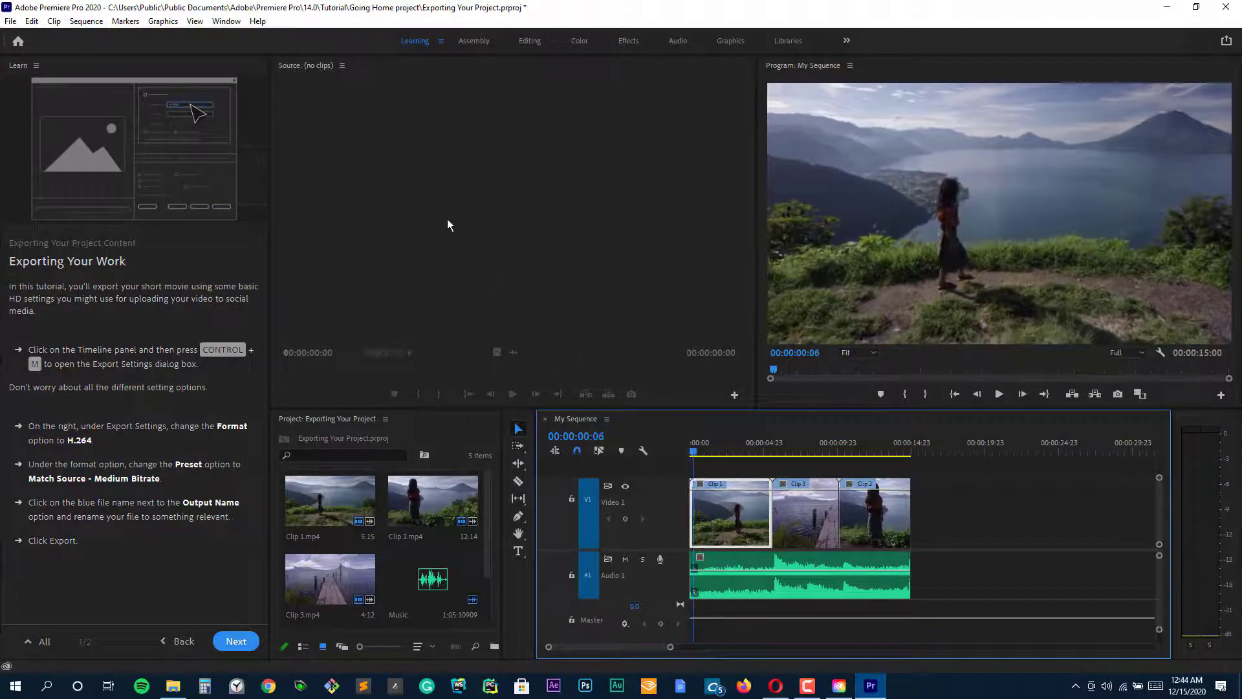
In the Color workspace, lower Clip 1's Lumetri Sharpen to -1.1.
{"action": "left_click", "coordinate": [528, 44]}
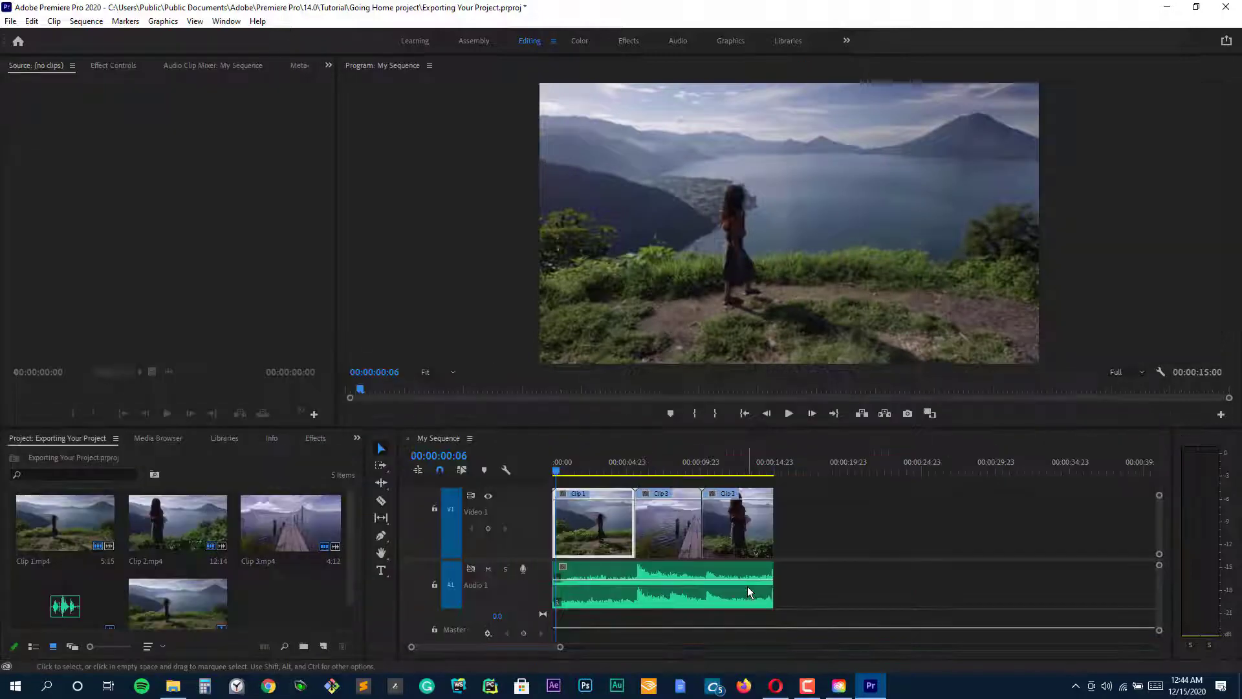
{"action": "left_click", "coordinate": [580, 42]}
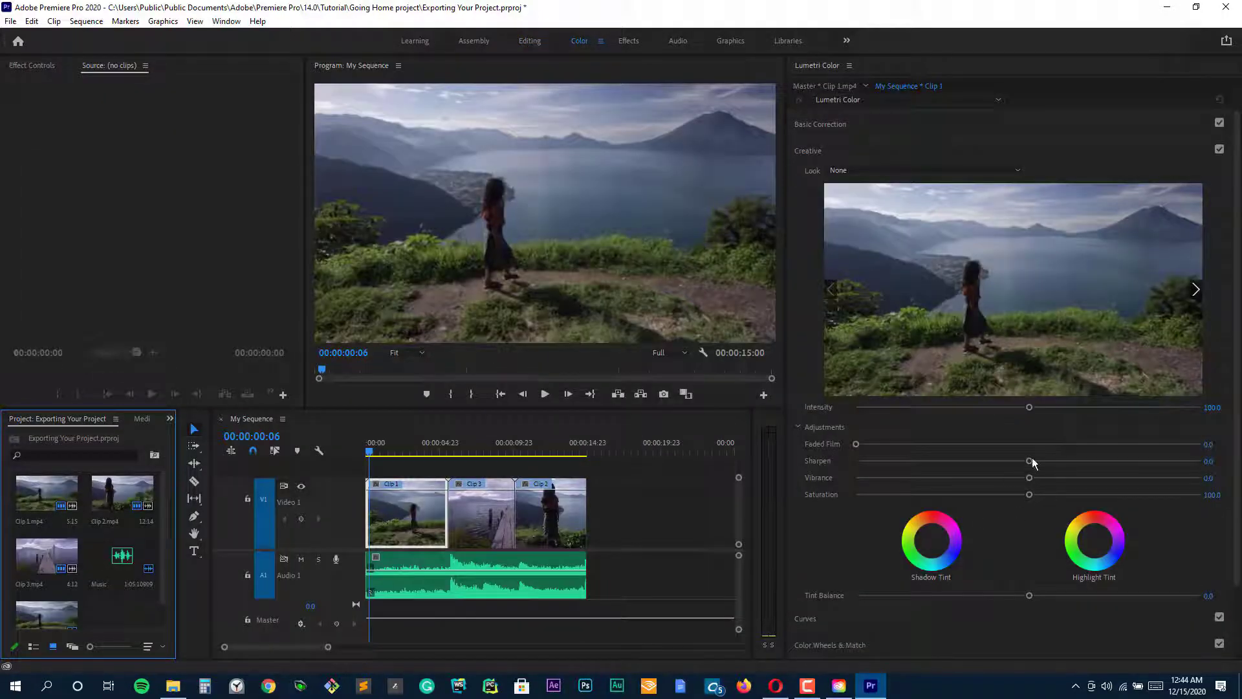
{"action": "left_click_drag", "start_coordinate": [1030, 461], "coordinate": [1027, 461]}
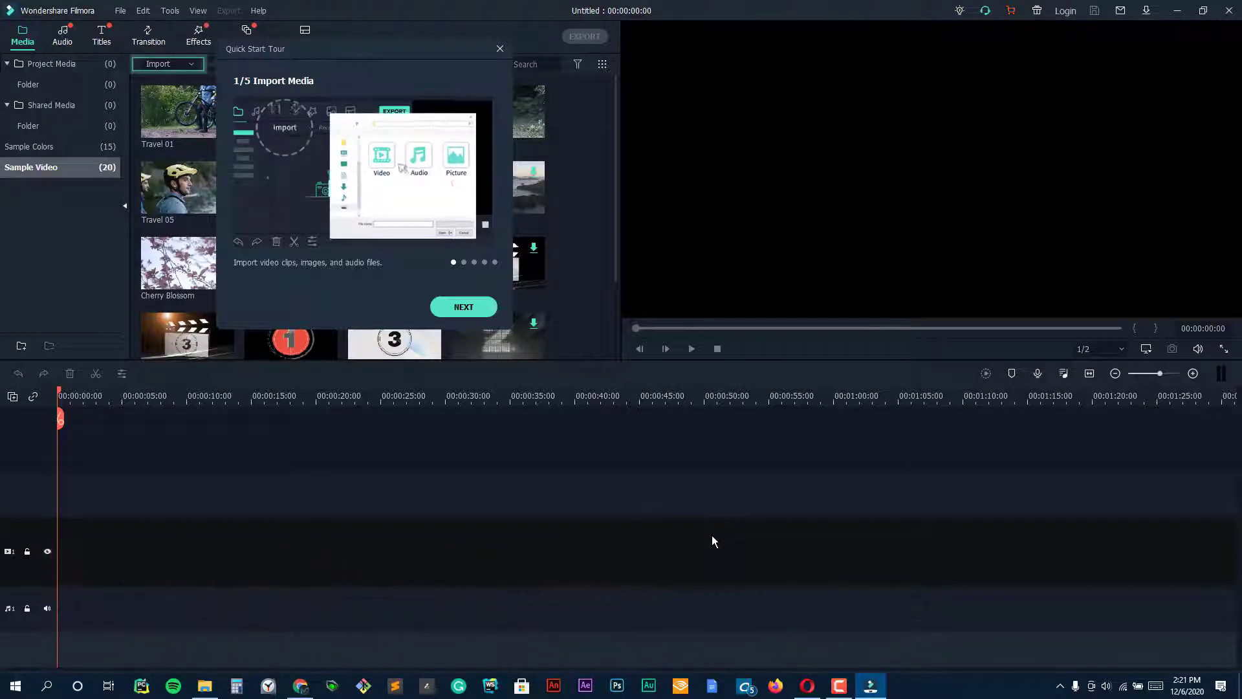
Step through all five Filmora Quick Start Tour pages and close the tour.
{"action": "key", "text": "Return"}
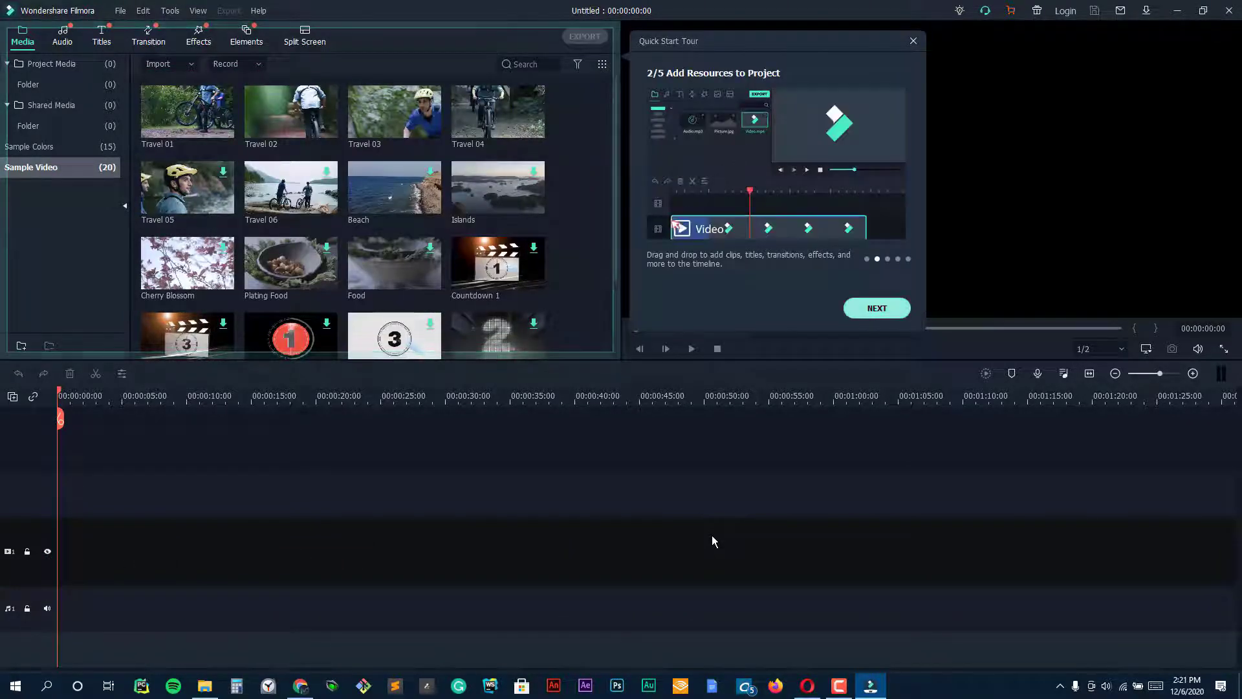
{"action": "key", "text": "Return"}
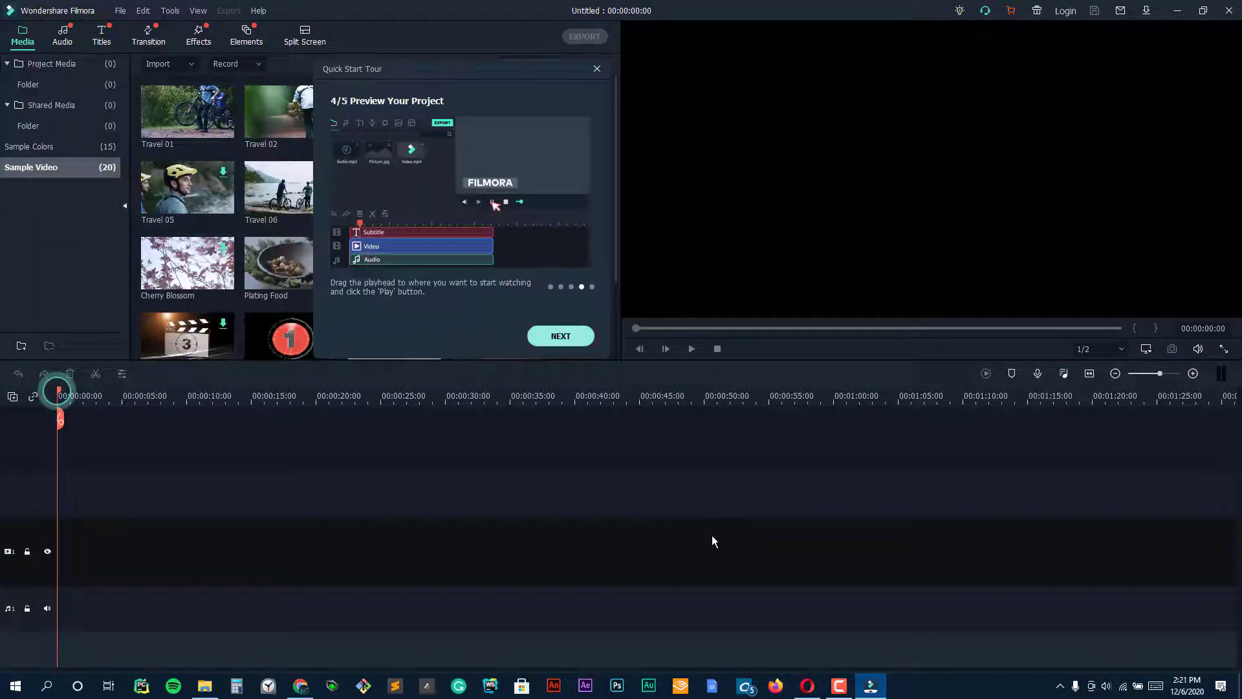
{"action": "key", "text": "Return"}
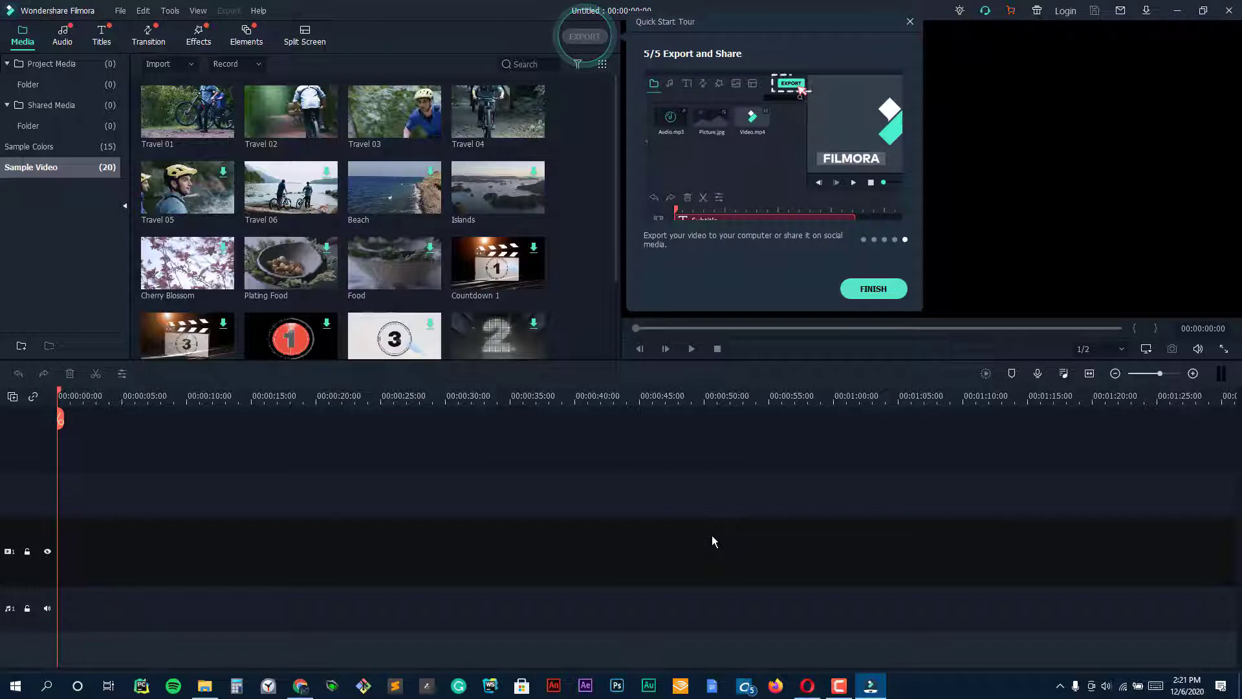
{"action": "key", "text": "Return"}
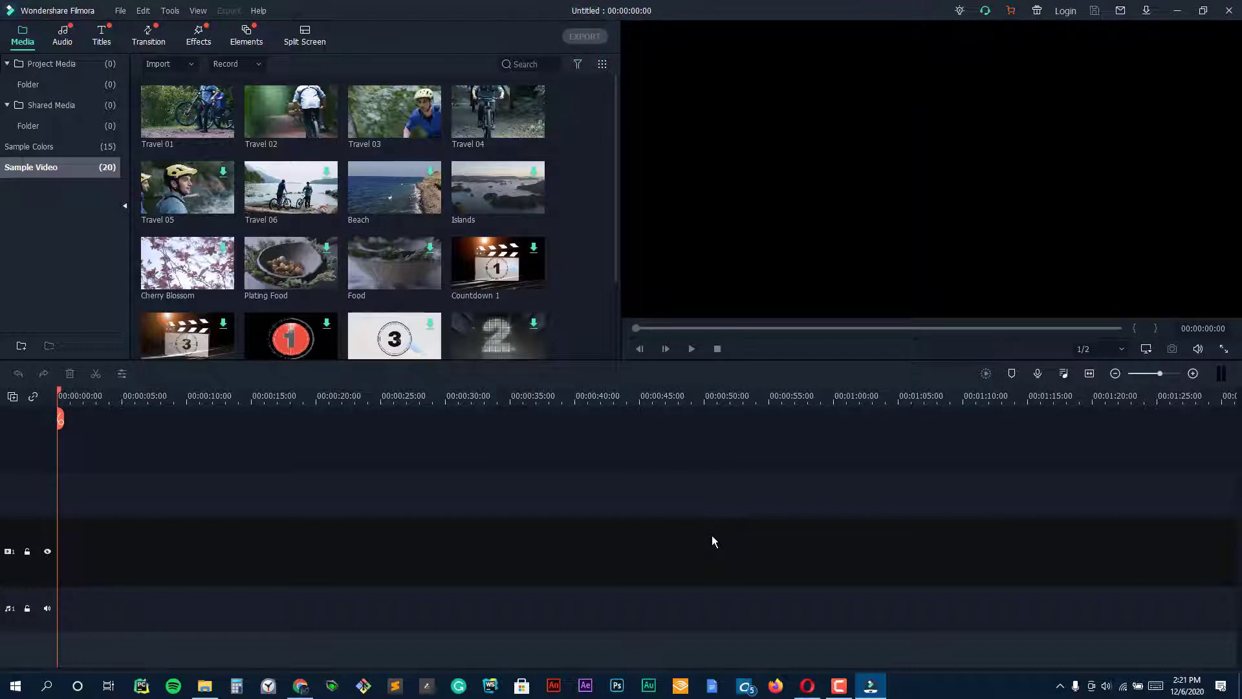
Place the Food sample clip on the Filmora timeline and play it back.
{"action": "left_click", "coordinate": [395, 264]}
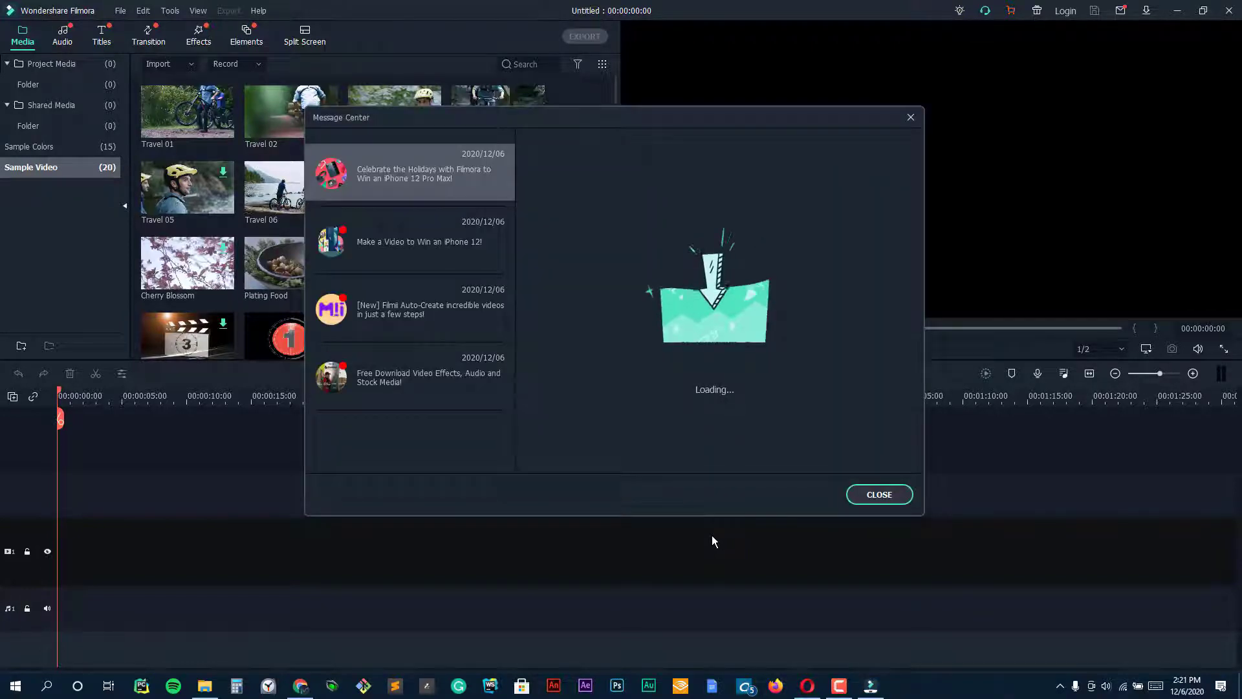
{"action": "key", "text": "Escape"}
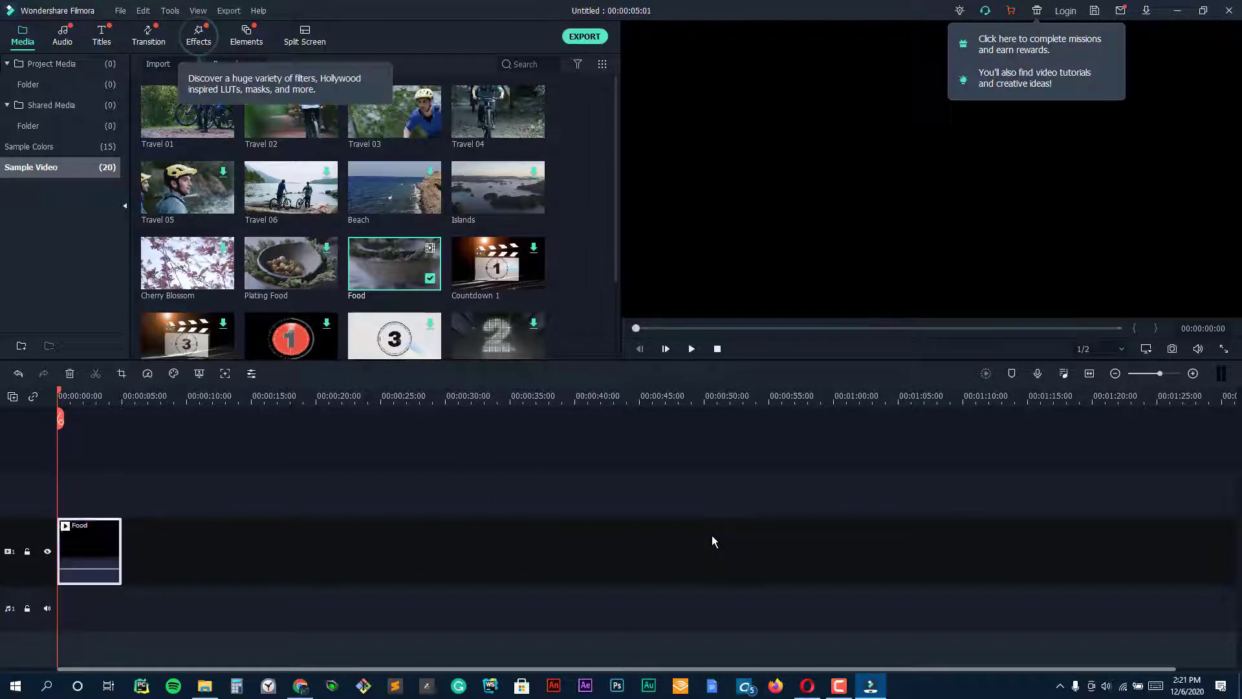
{"action": "key", "text": "space"}
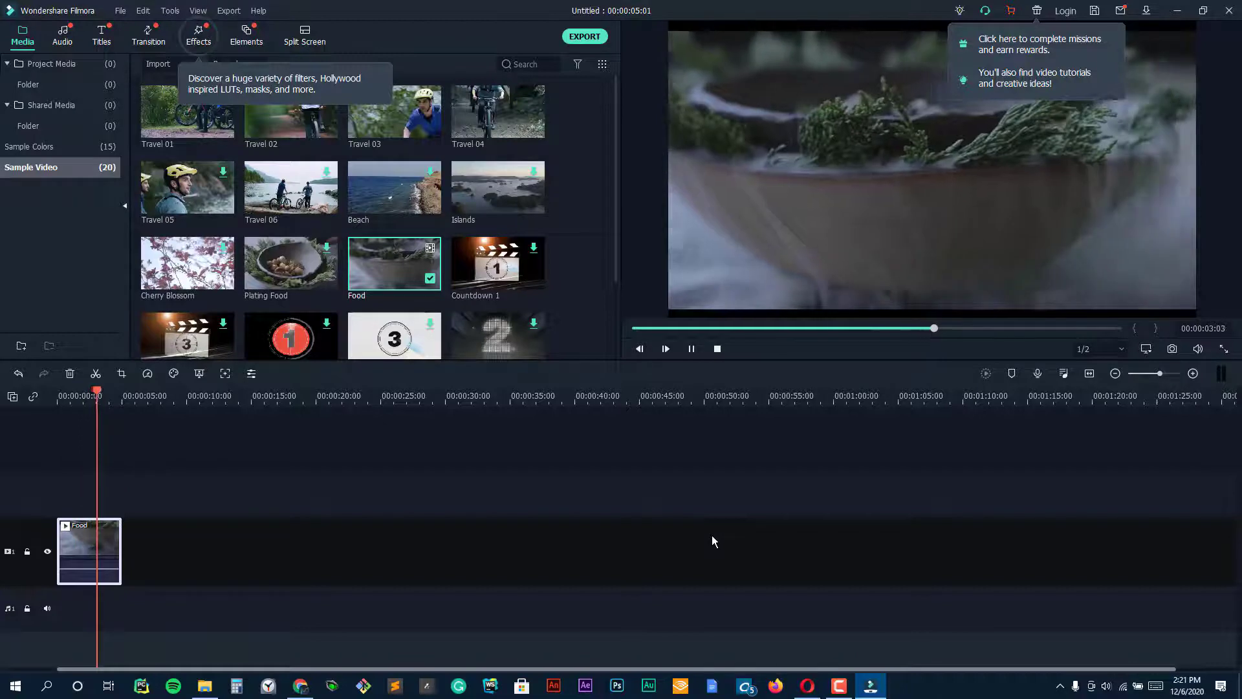
Add the Countdown 8 clip after Food and play the roughly 10-second timeline.
{"action": "scroll", "coordinate": [395, 265], "scroll_direction": "down", "scroll_amount": 3}
{"action": "left_click_drag", "start_coordinate": [395, 311], "coordinate": [301, 494]}
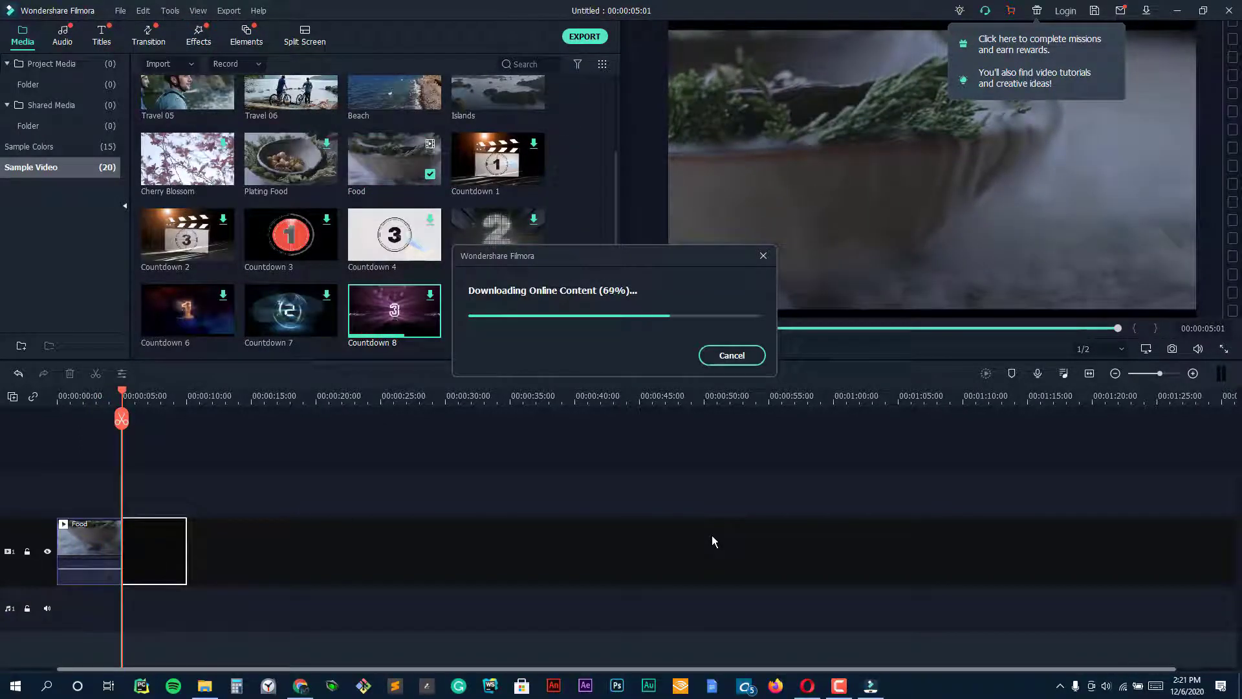
{"action": "key", "text": "space"}
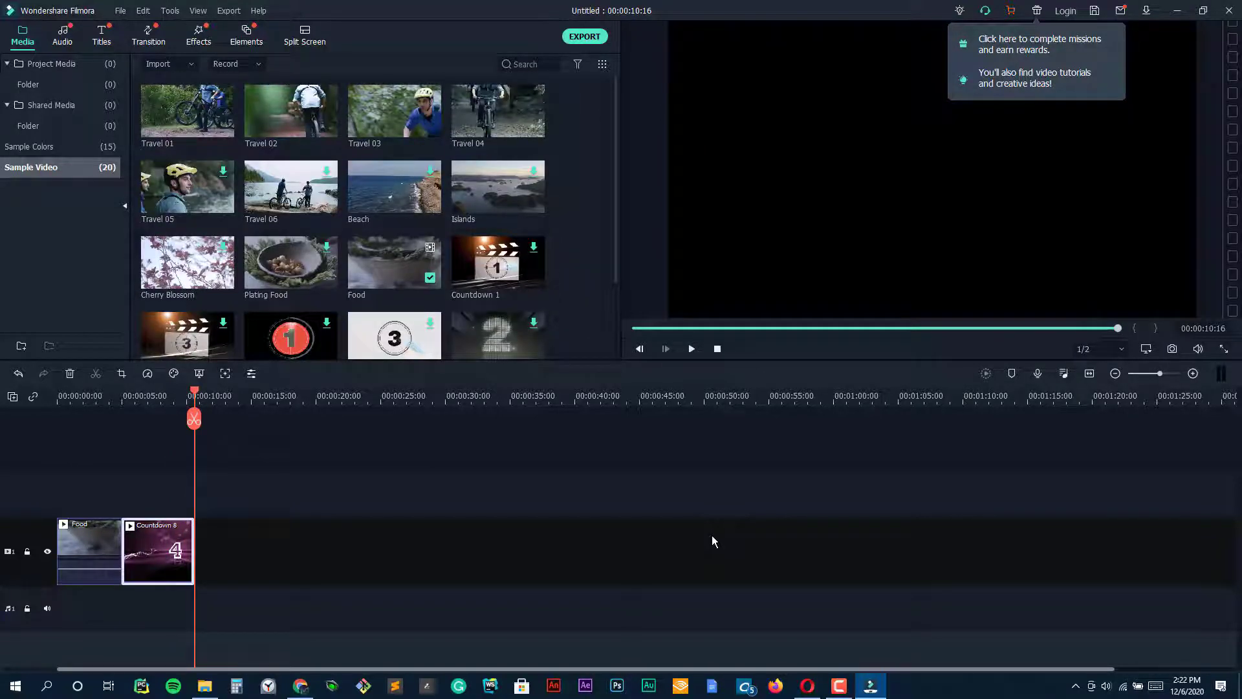
Insert Travel 01 into Countdown 8, preview from about 8 seconds, then append Beach at the end.
{"action": "mouse_move", "coordinate": [188, 111]}
{"action": "left_mouse_down"}
{"action": "mouse_move", "coordinate": [234, 548]}
{"action": "mouse_move", "coordinate": [184, 550]}
{"action": "left_mouse_up"}
{"action": "key", "text": "space"}
{"action": "key", "text": "space"}
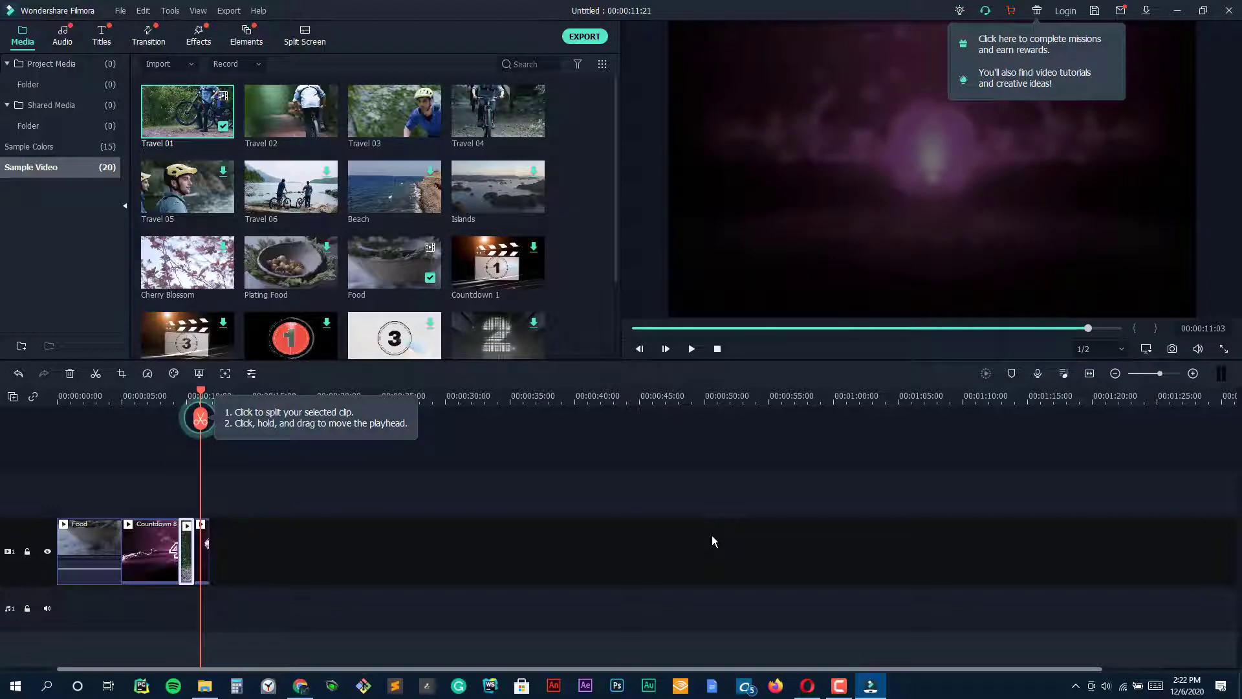
{"action": "left_click", "coordinate": [171, 396]}
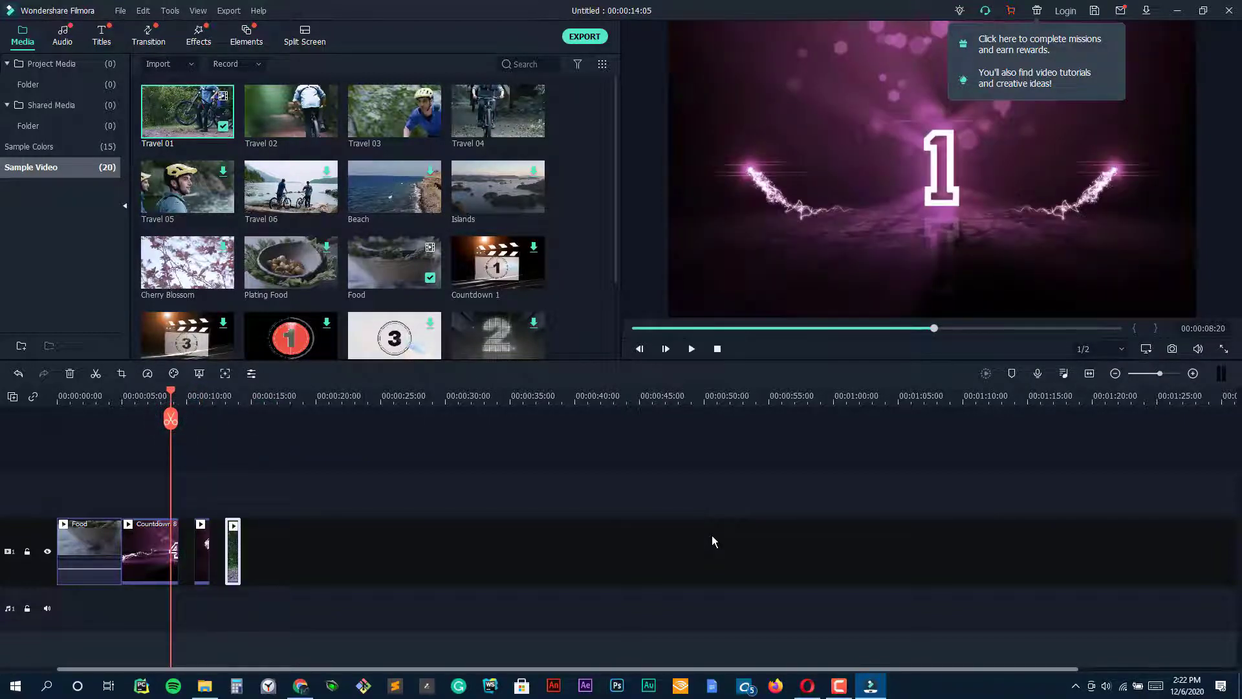
{"action": "key", "text": "space"}
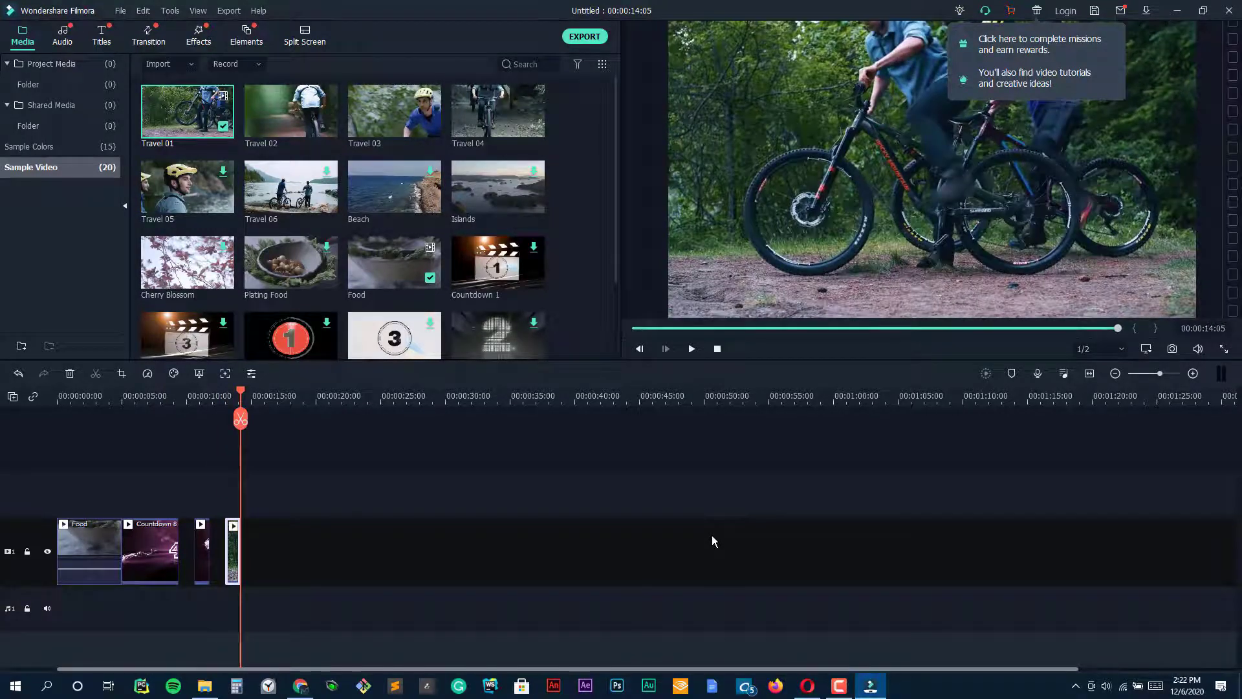
{"action": "mouse_move", "coordinate": [394, 188]}
{"action": "left_mouse_down"}
{"action": "mouse_move", "coordinate": [382, 272]}
{"action": "mouse_move", "coordinate": [293, 550]}
{"action": "mouse_move", "coordinate": [273, 550]}
{"action": "left_mouse_up"}
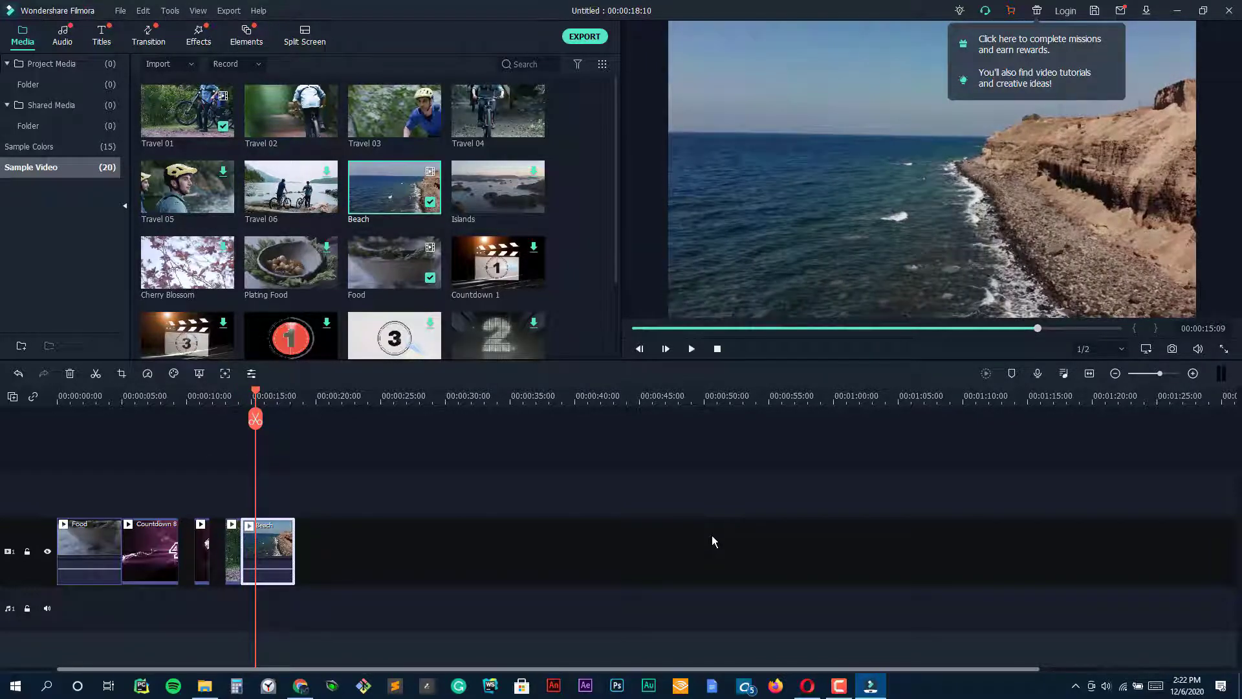
Open the Beach clip's editing panel and play it, showing presets like Fade In, Vortex In and Zoom Out.
{"action": "key", "text": "alt+e"}
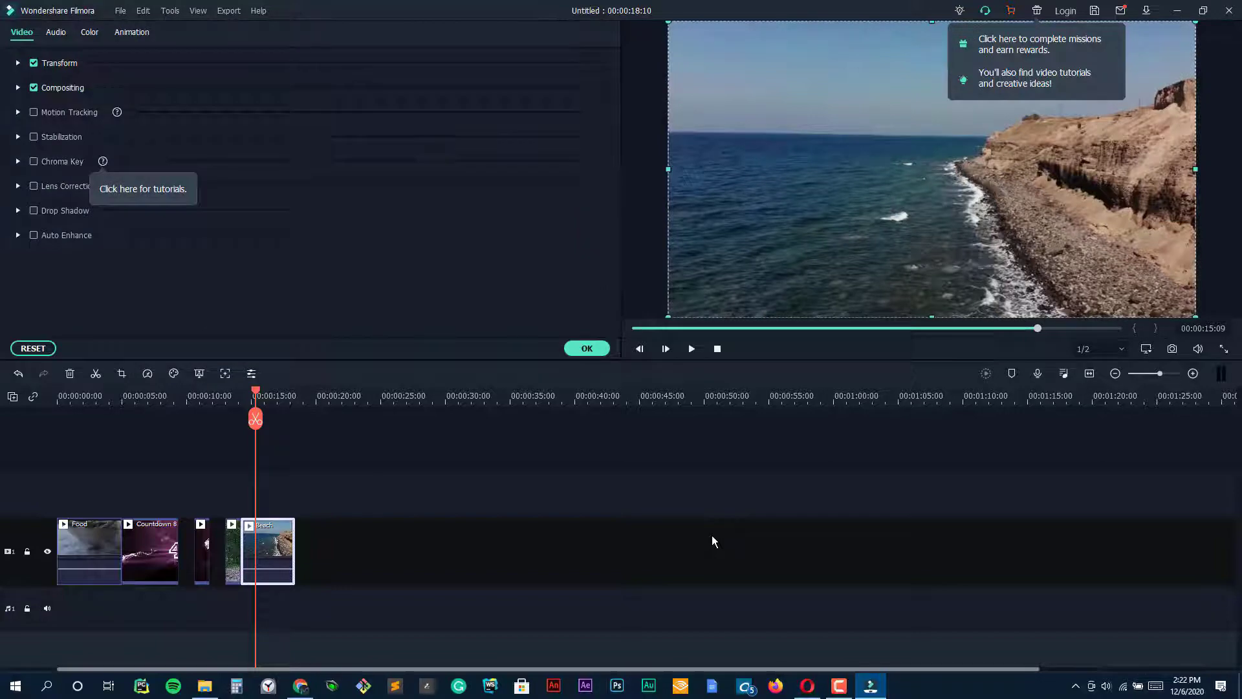
{"action": "key", "text": "space"}
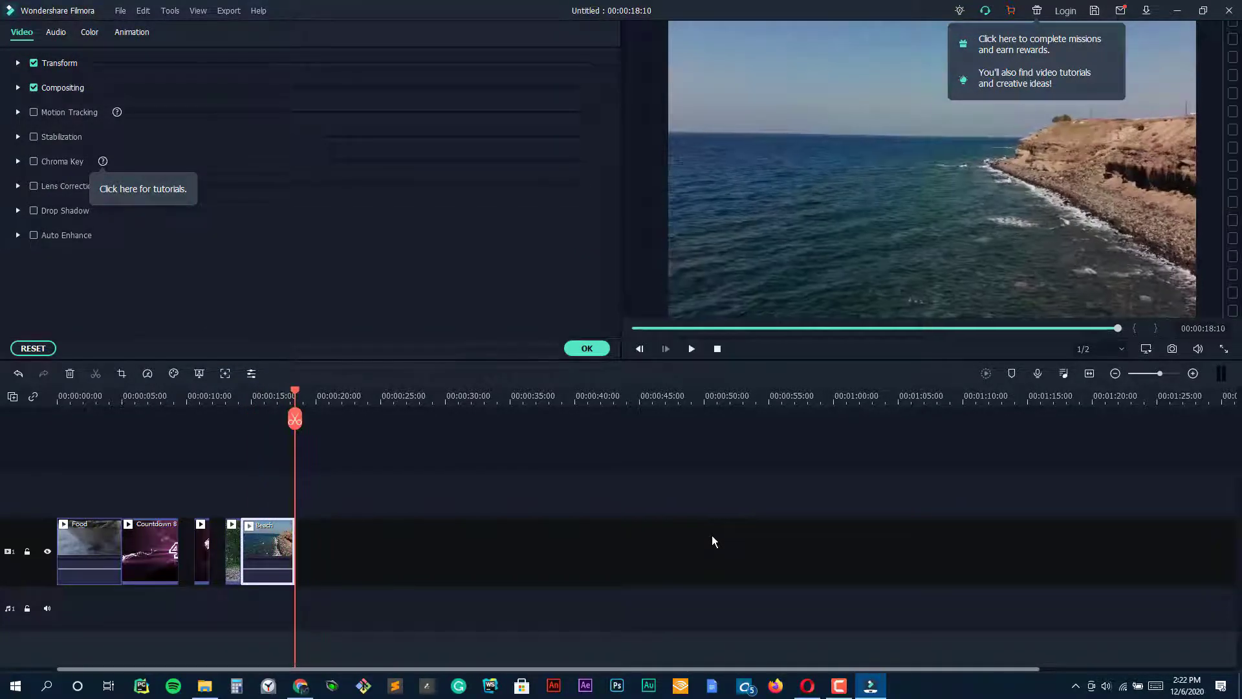
{"action": "left_click", "coordinate": [714, 541]}
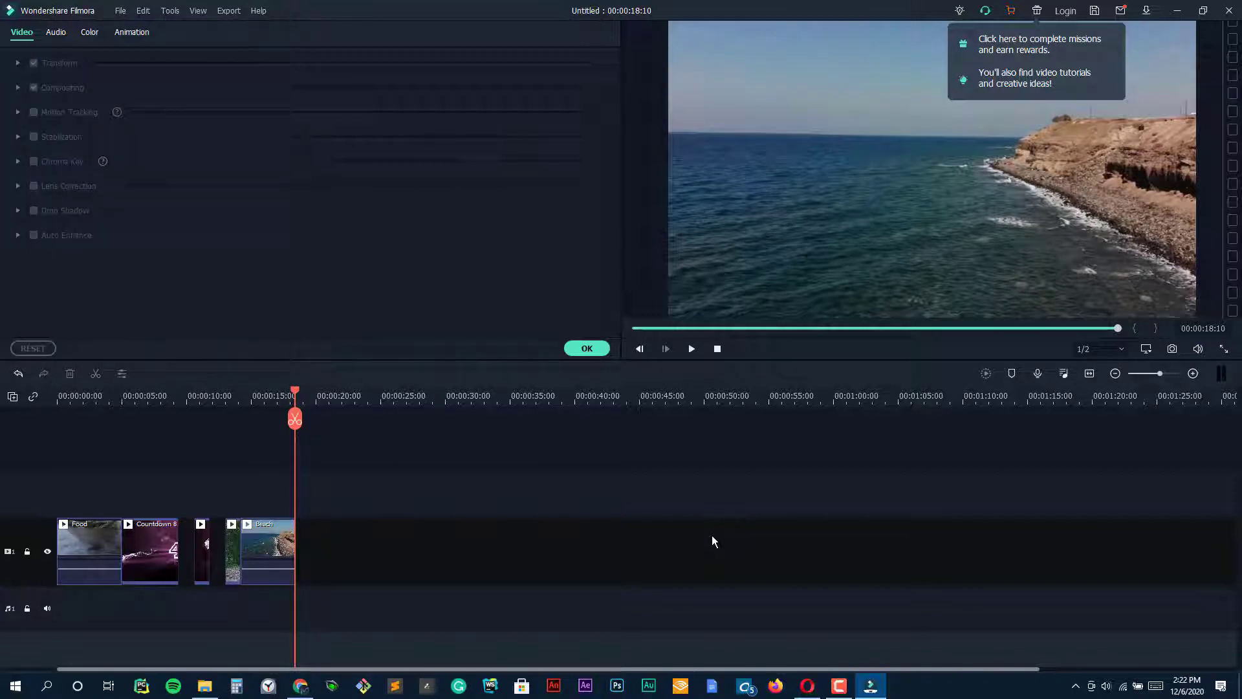
{"action": "left_click", "coordinate": [715, 541]}
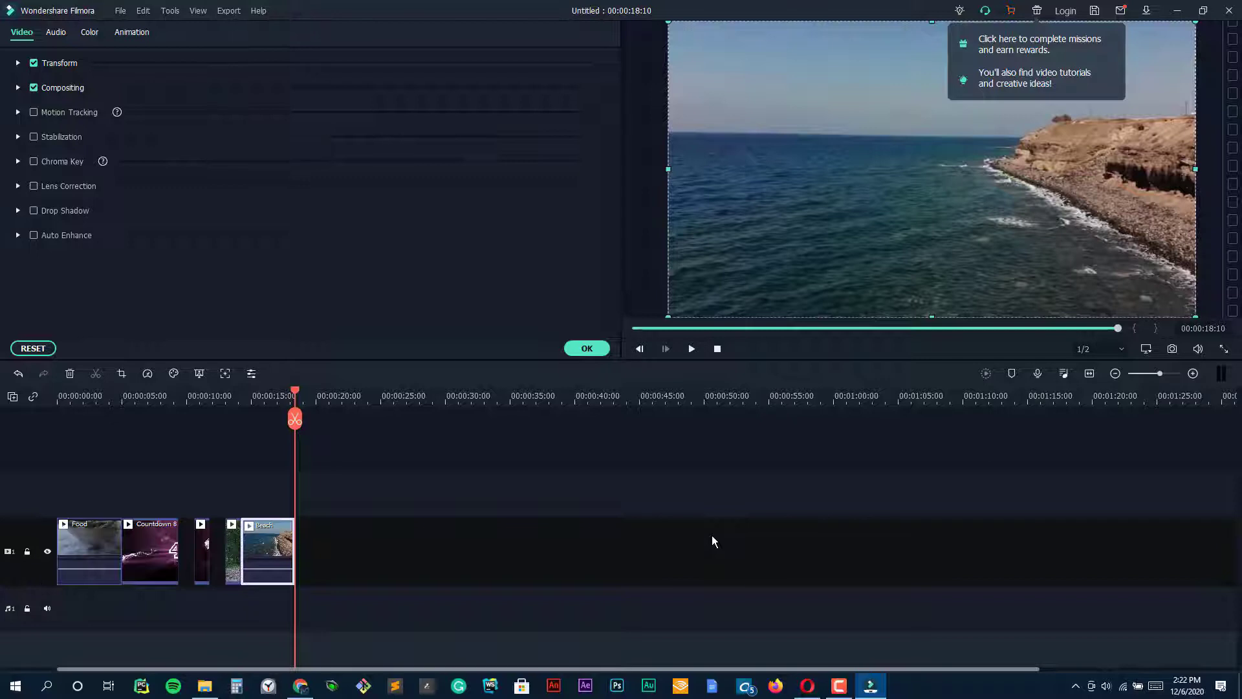
{"action": "key", "text": "ctrl+u"}
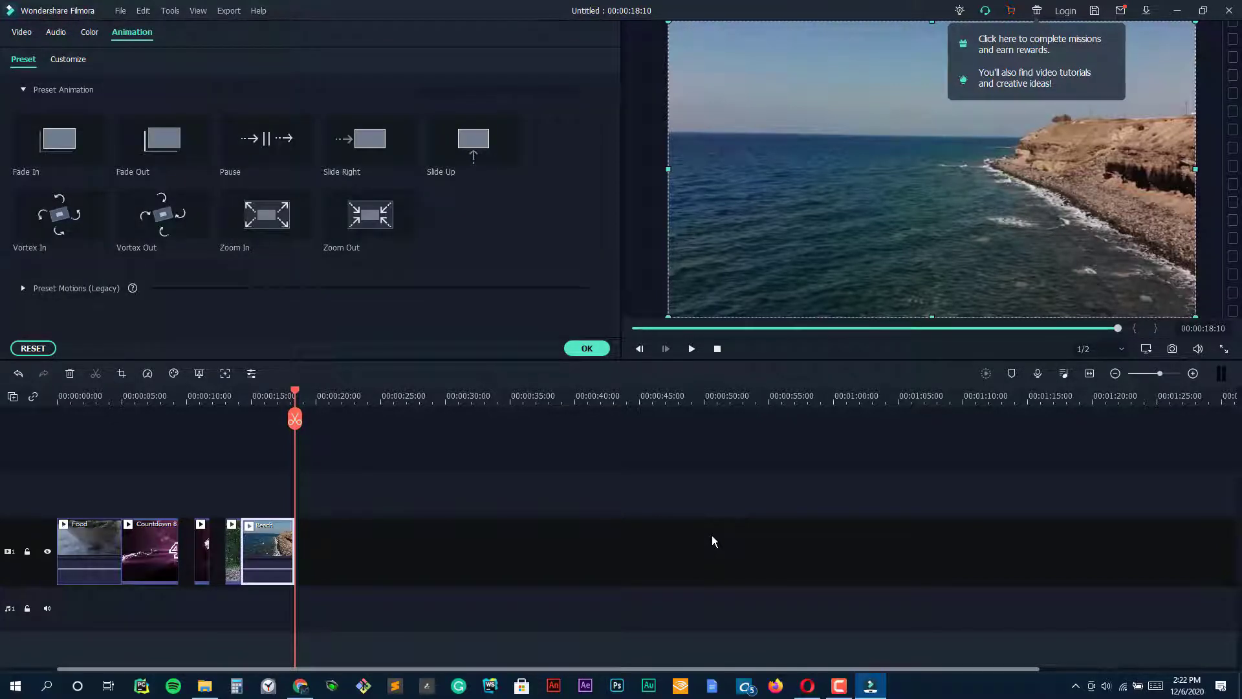
Give Beach the Slide Right animation and close Filmora, bringing up the export prompt.
{"action": "left_click", "coordinate": [715, 541]}
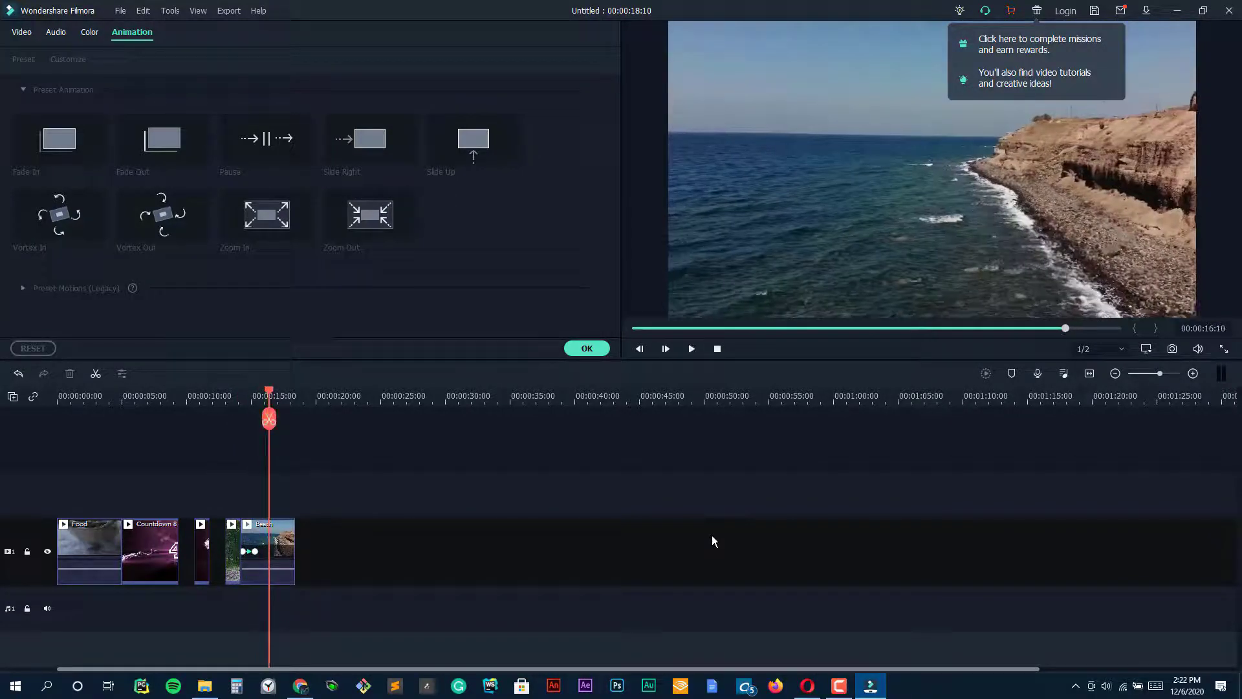
{"action": "key", "text": "alt+F4"}
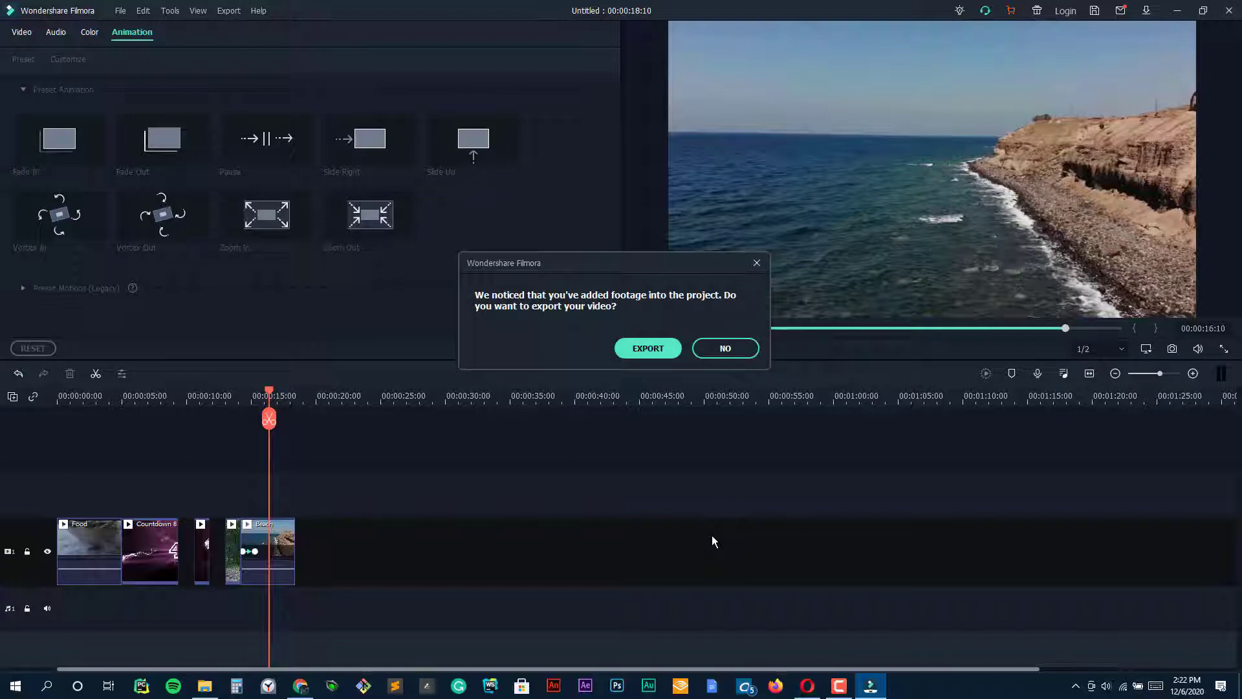